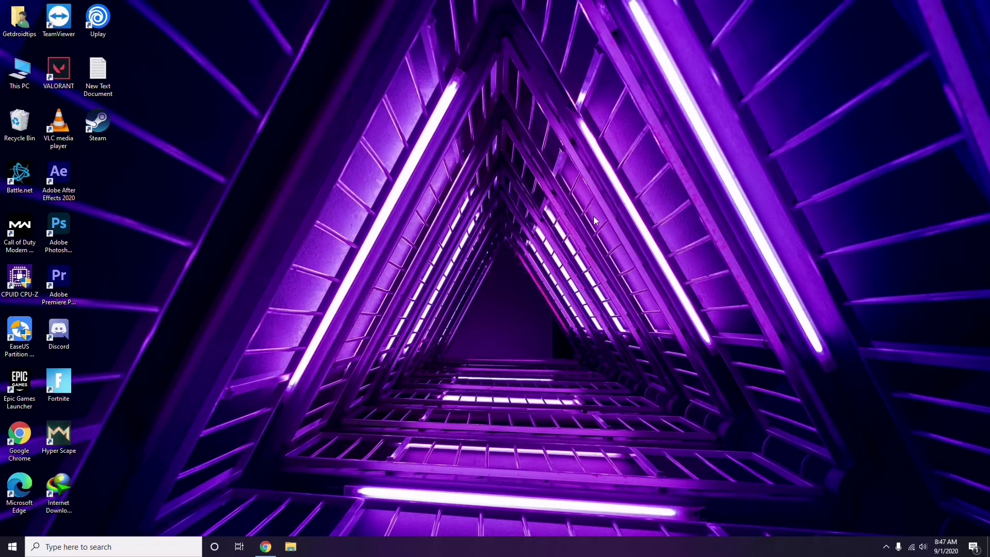
right_click(432, 185)
click(463, 229)
right_click(375, 144)
click(400, 189)
Step: Open Computer Management for This PC, view the Device Manager's hardware list, and close the window
right_click(22, 85)
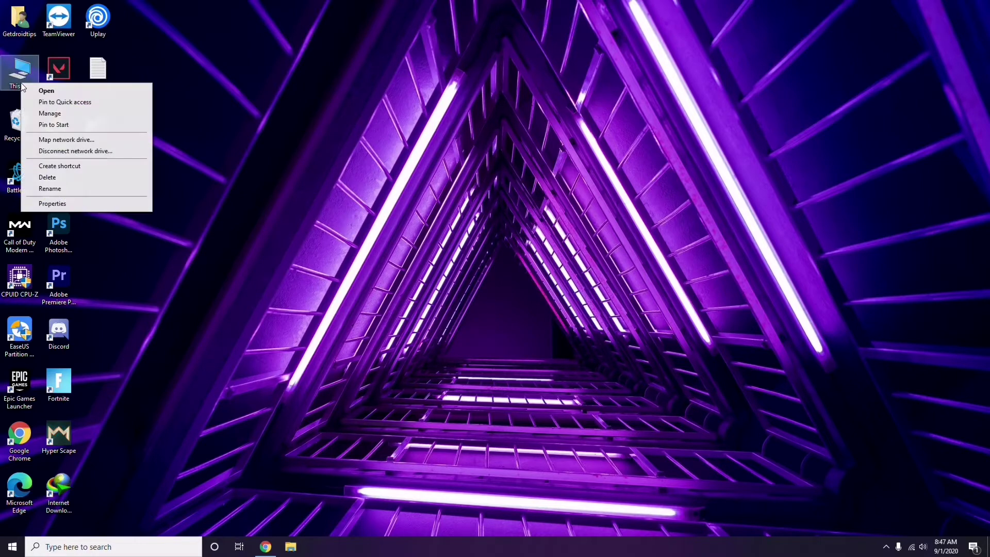
click(55, 115)
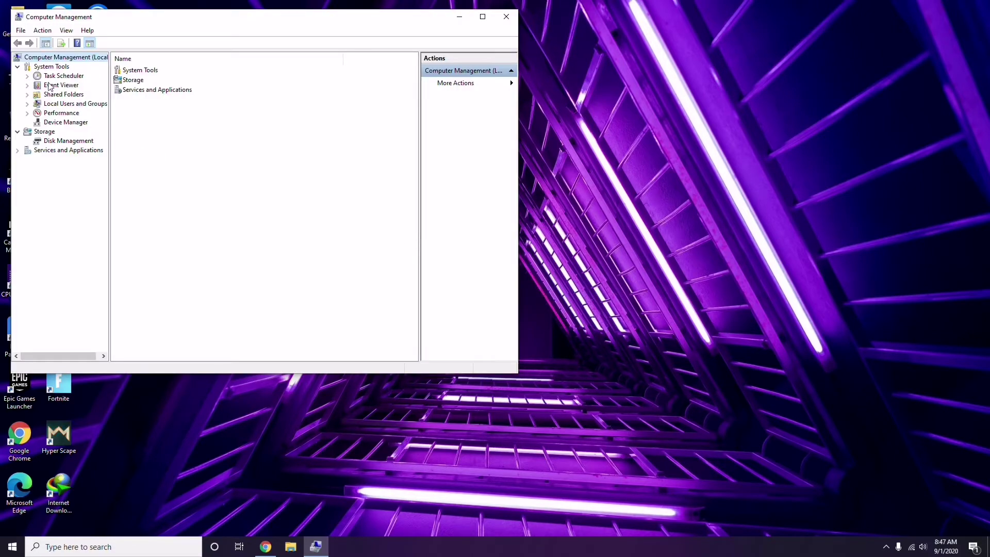
click(60, 122)
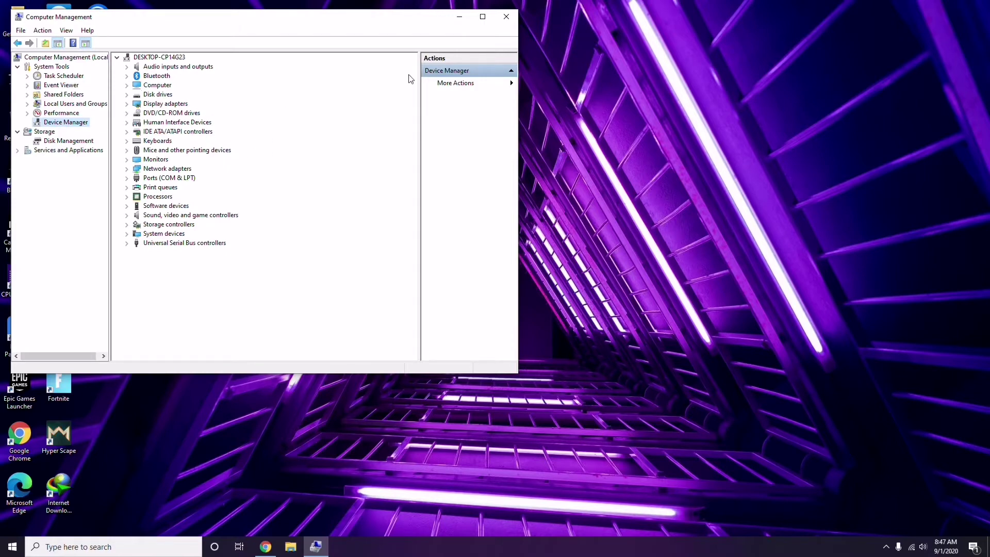
click(507, 17)
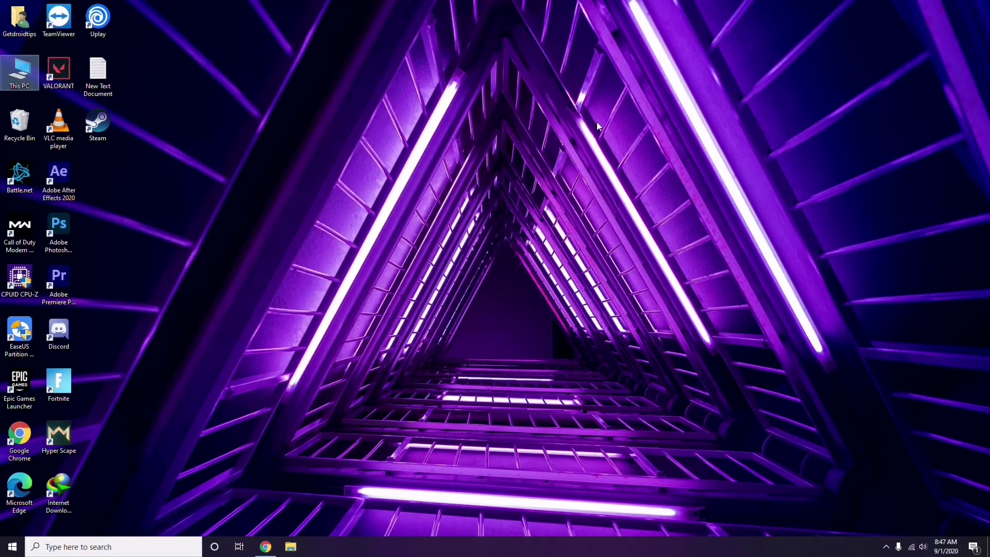
Step: Open AMD Radeon Software, check the driver version and available update, and close it
click(887, 554)
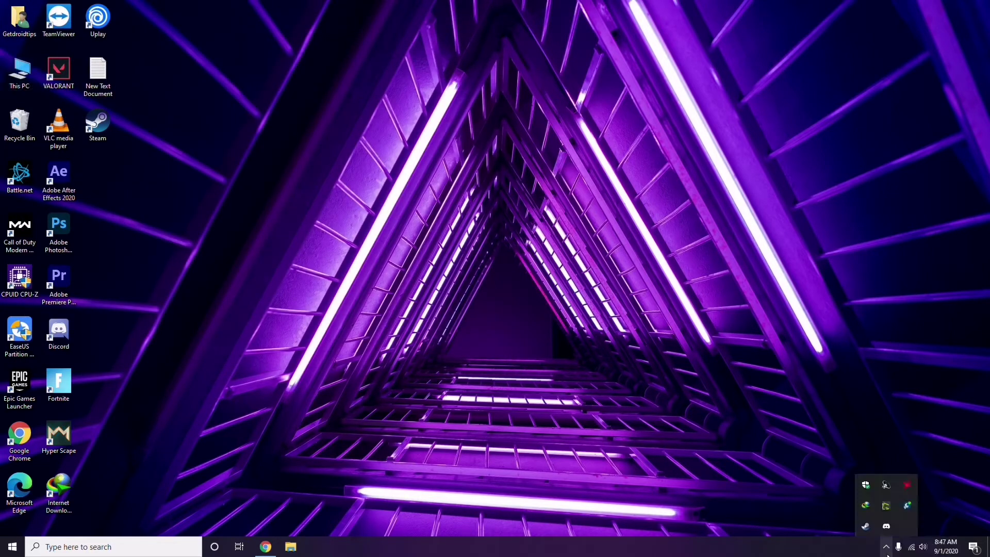
click(906, 486)
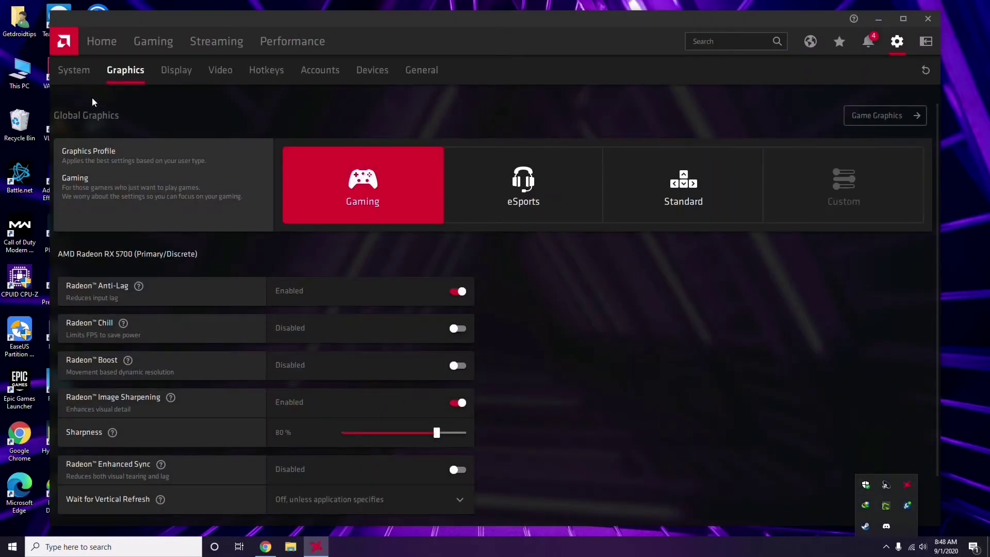
click(83, 72)
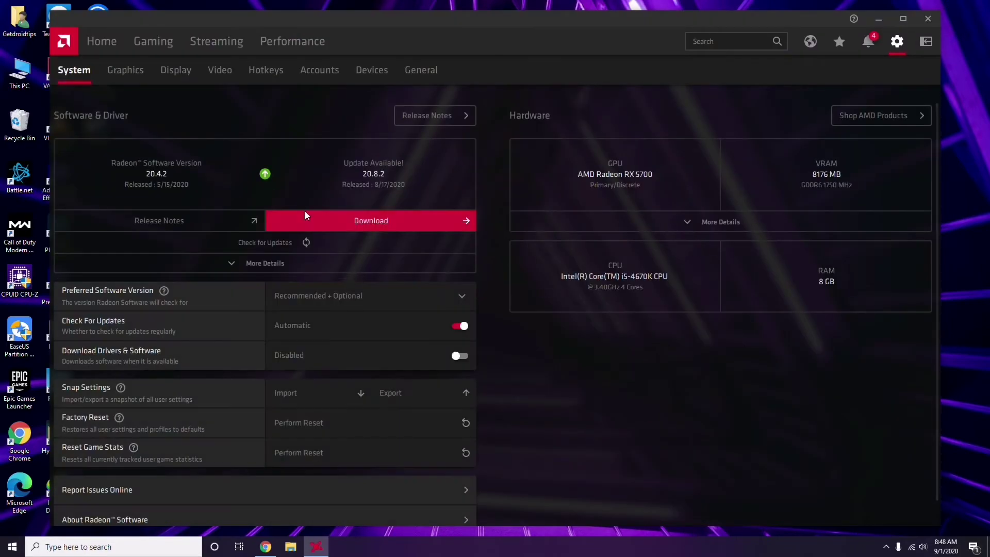
click(121, 73)
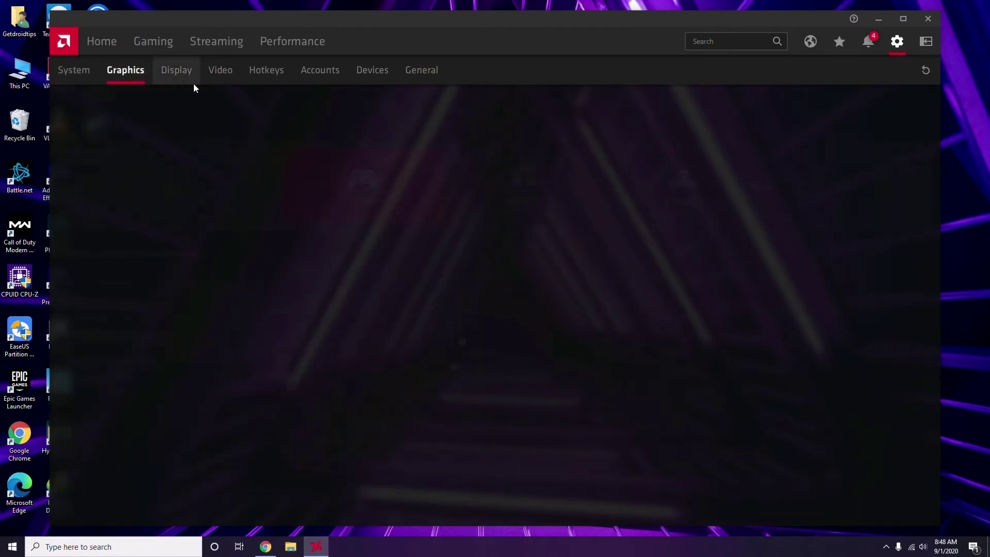
click(187, 77)
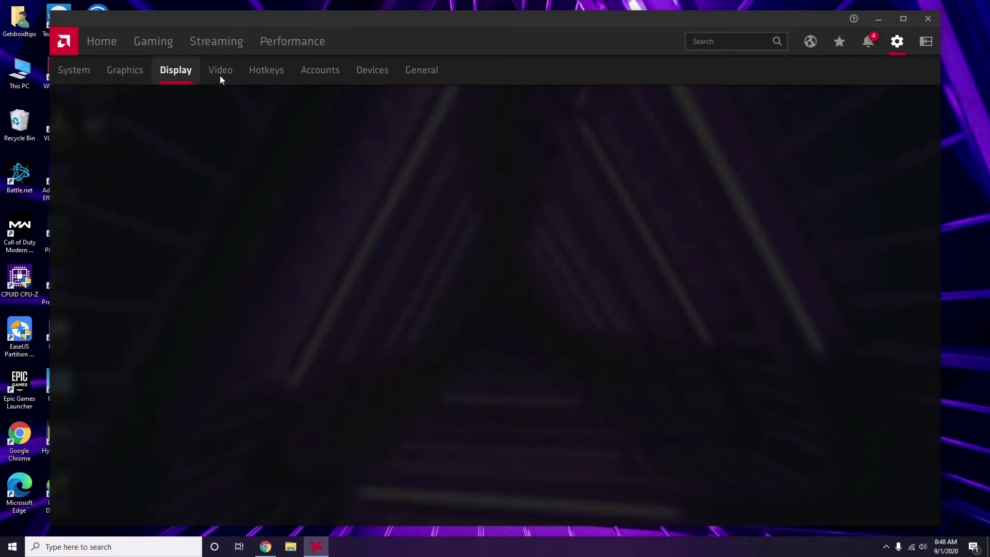
click(108, 47)
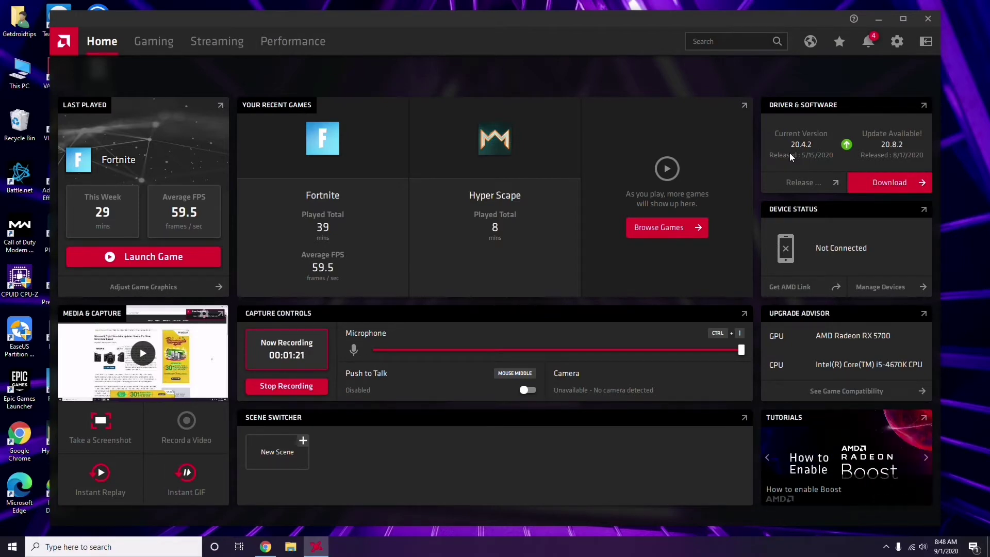
click(932, 19)
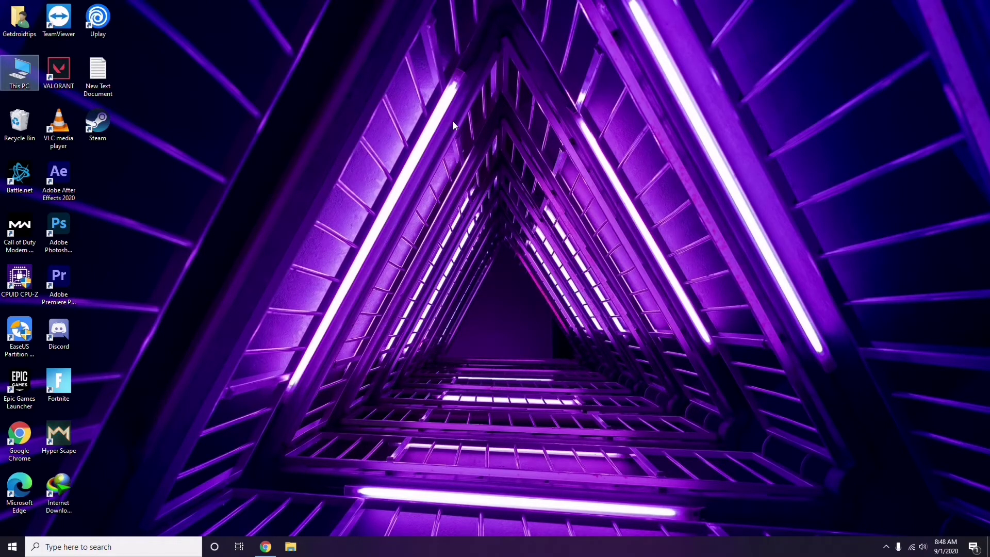
right_click(208, 133)
click(221, 181)
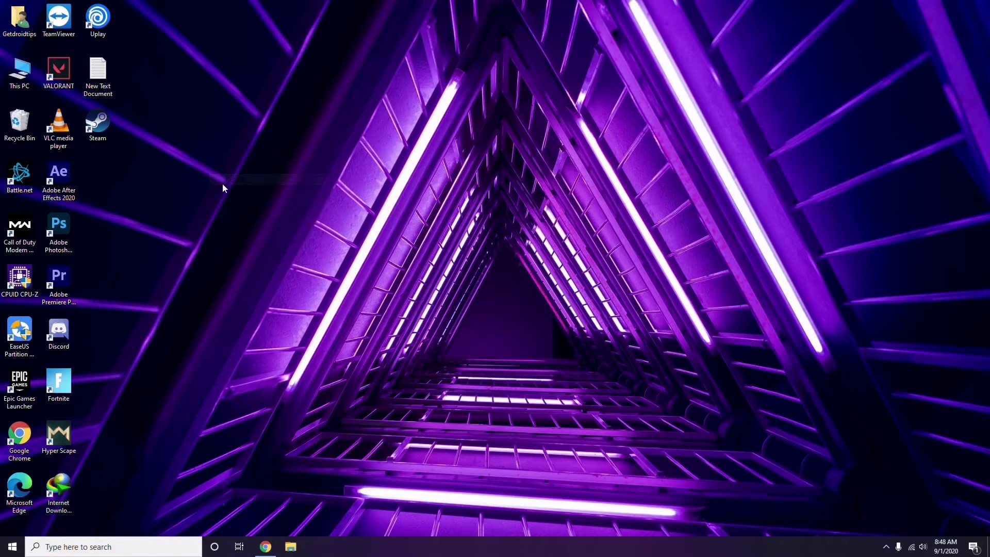
Step: Launch Steam, disable the Steam Overlay while in-game in its settings, save the change and close the window
double_click(98, 126)
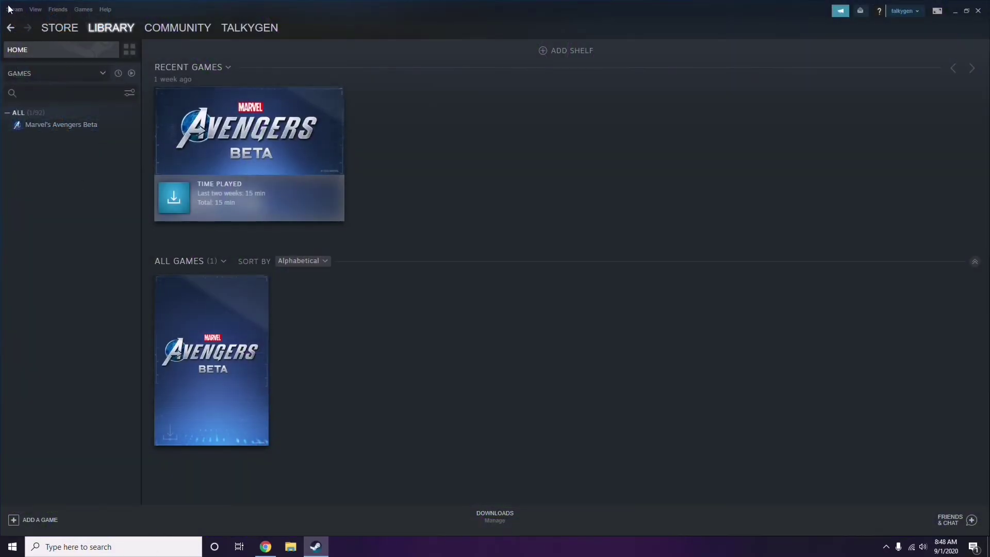
click(14, 10)
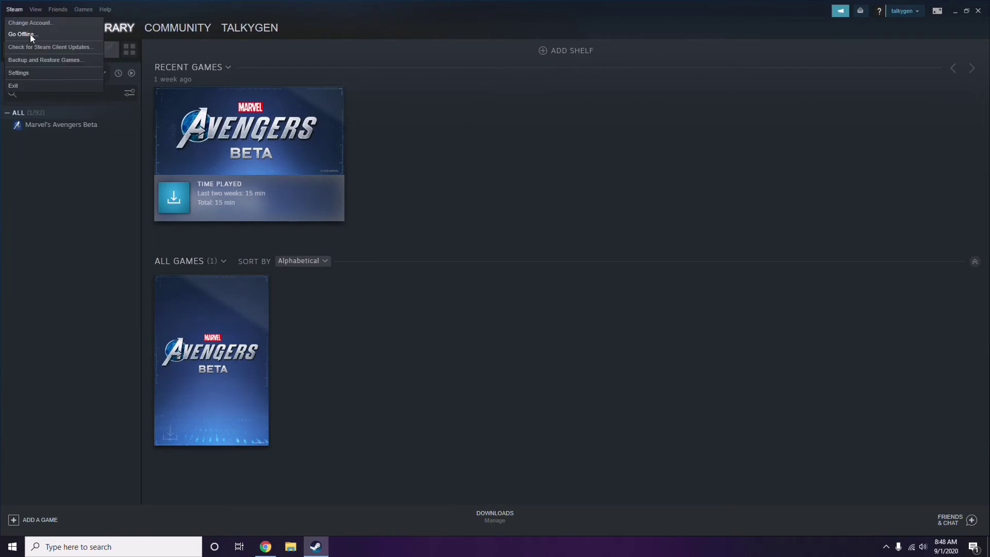
click(32, 73)
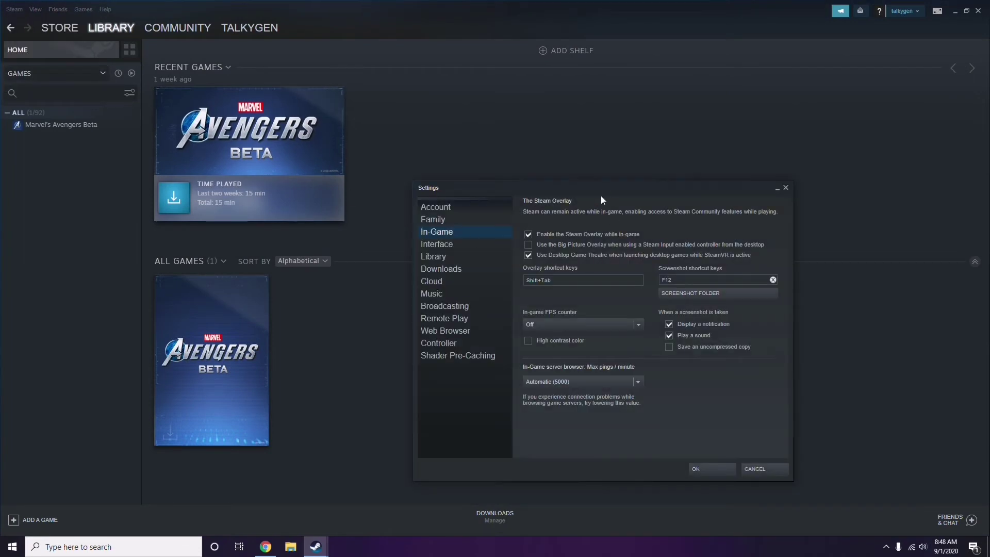
drag(601, 196, 549, 112)
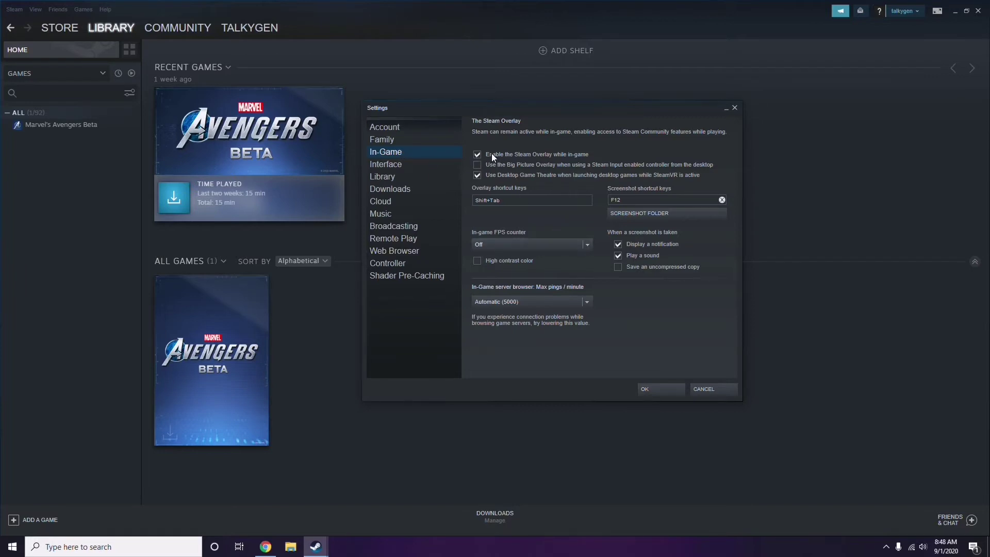
click(527, 156)
click(651, 389)
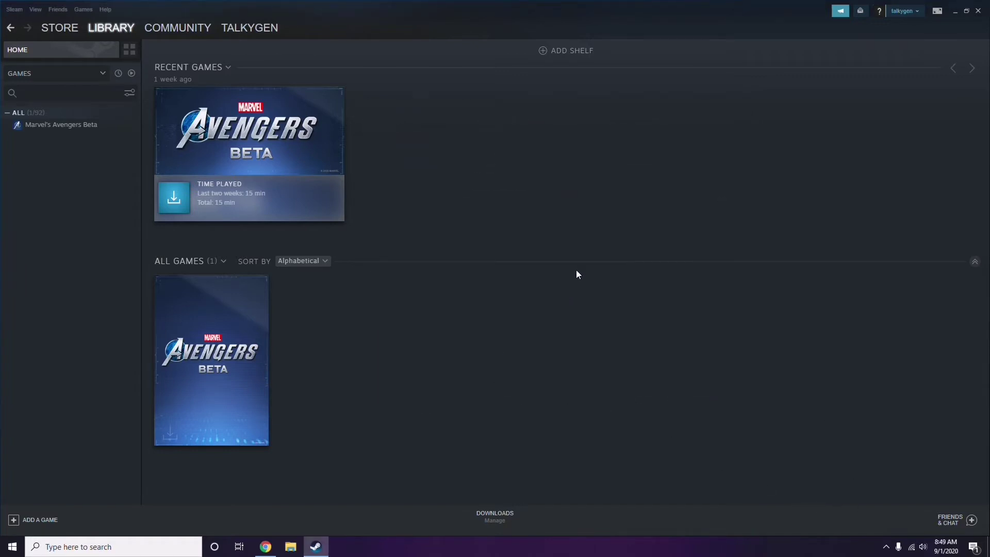
click(978, 10)
right_click(404, 168)
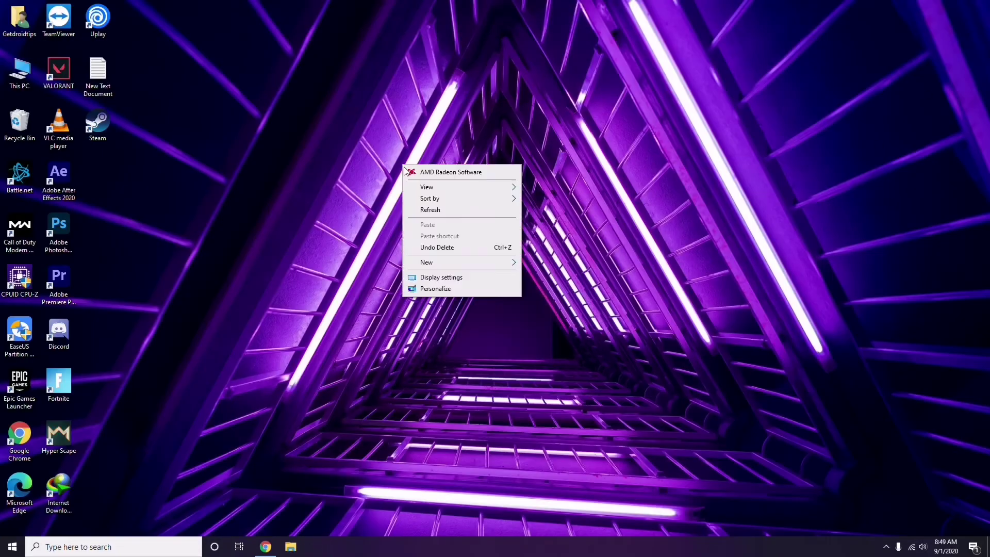
click(428, 211)
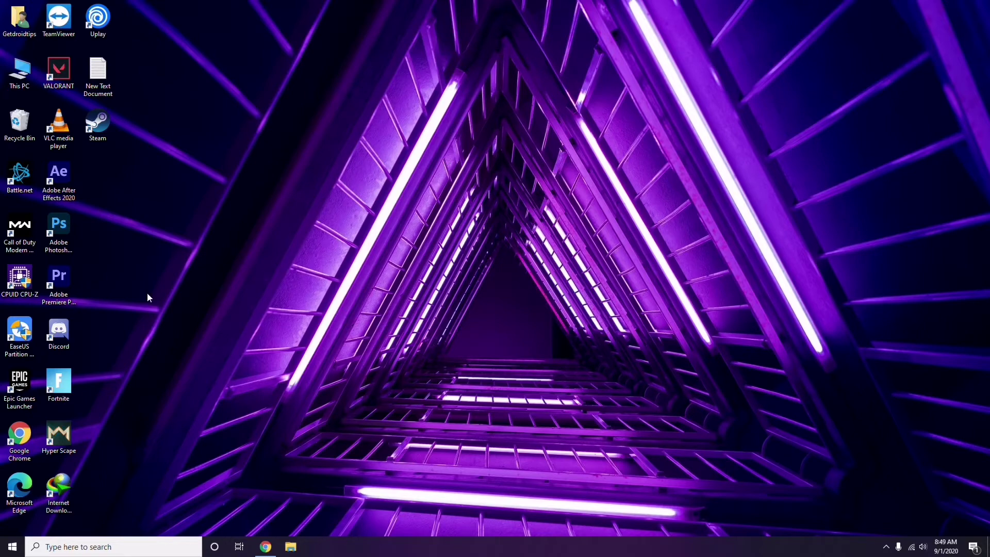
Step: Open Discord and turn off the OpenH264 Video Codec provided by Cisco Systems, Inc. in the Voice & Video settings
double_click(67, 333)
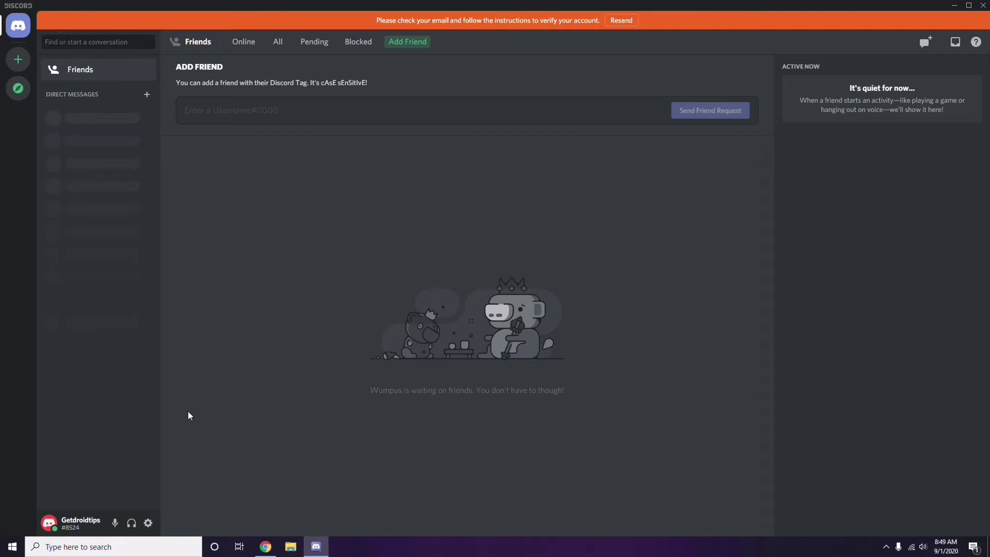
click(148, 524)
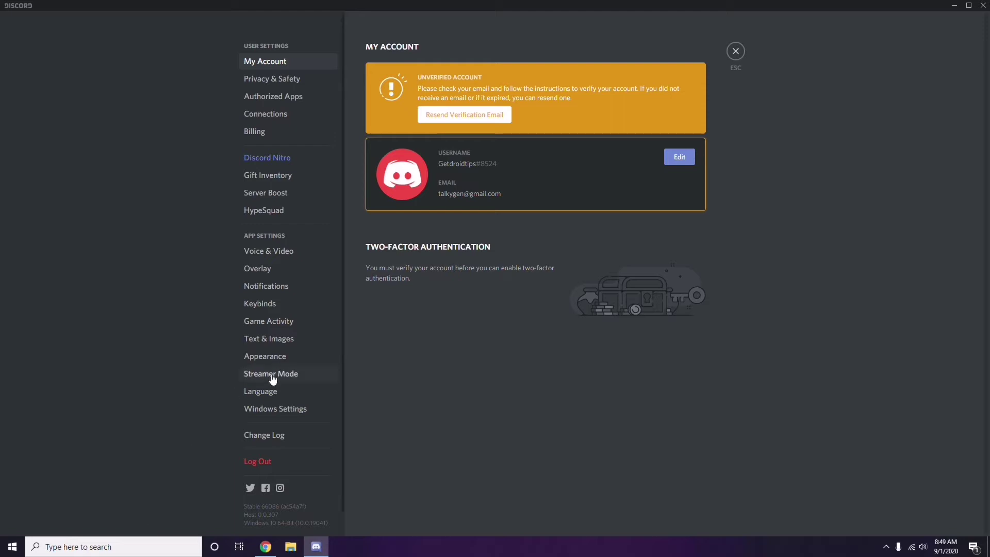
click(263, 252)
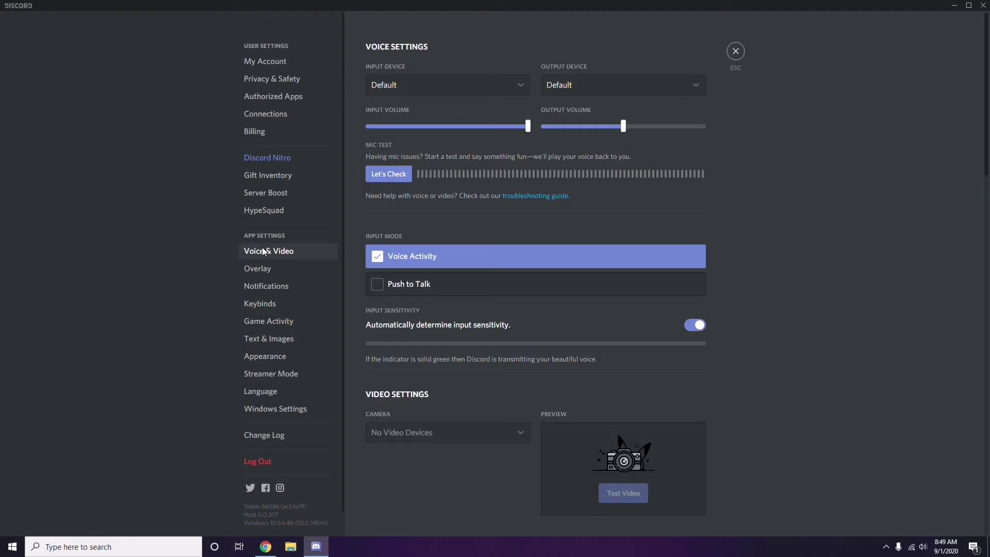
scroll(755, 248, down, 8)
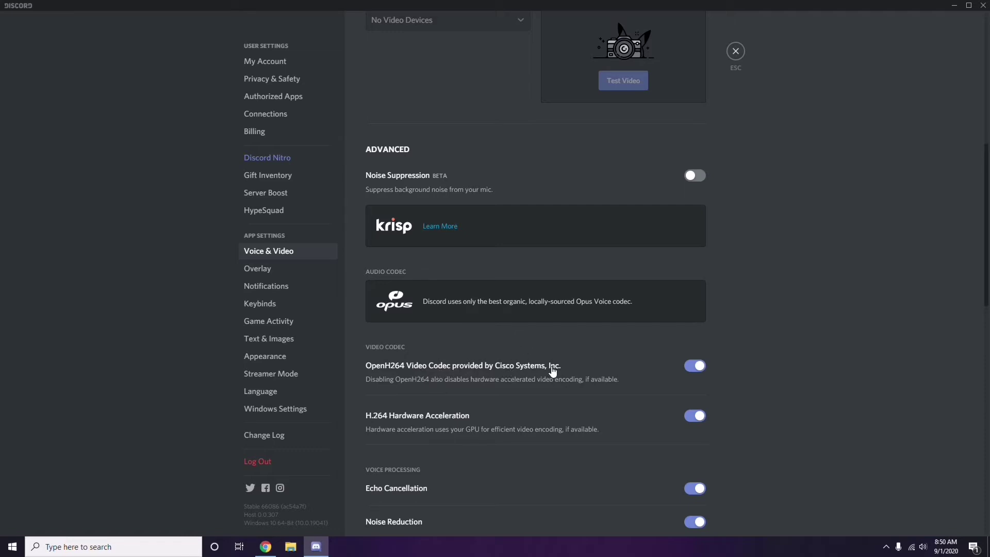
click(694, 366)
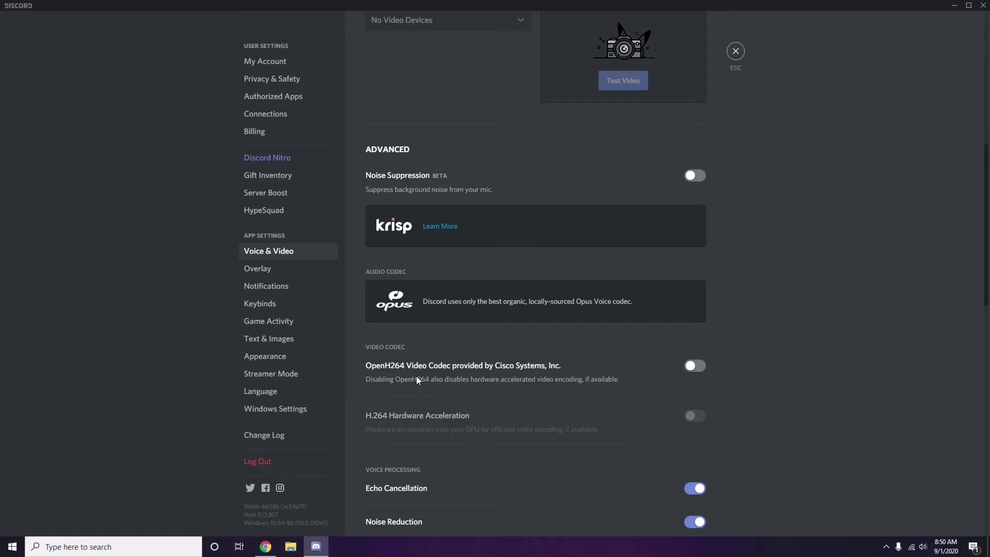
scroll(511, 371, down, 2)
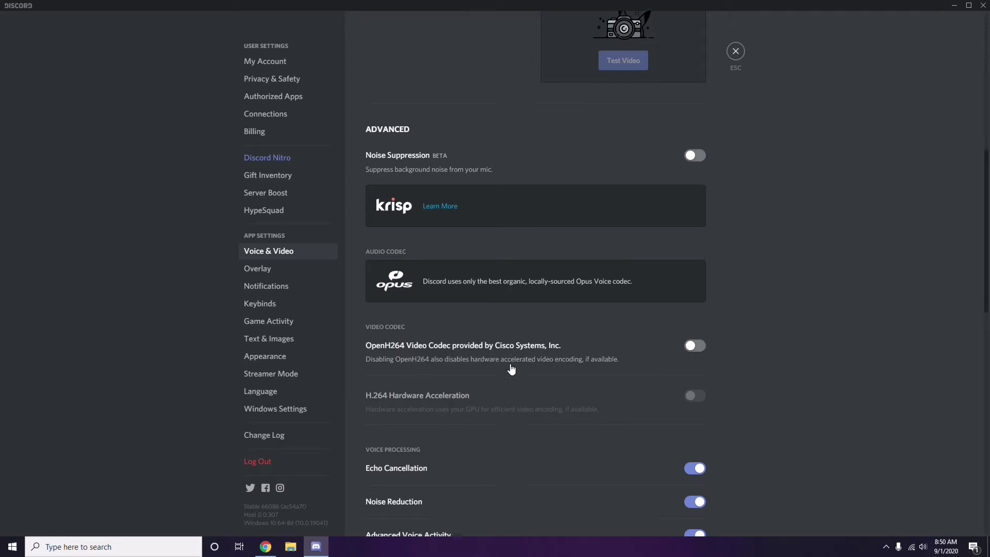
scroll(512, 369, down, 4)
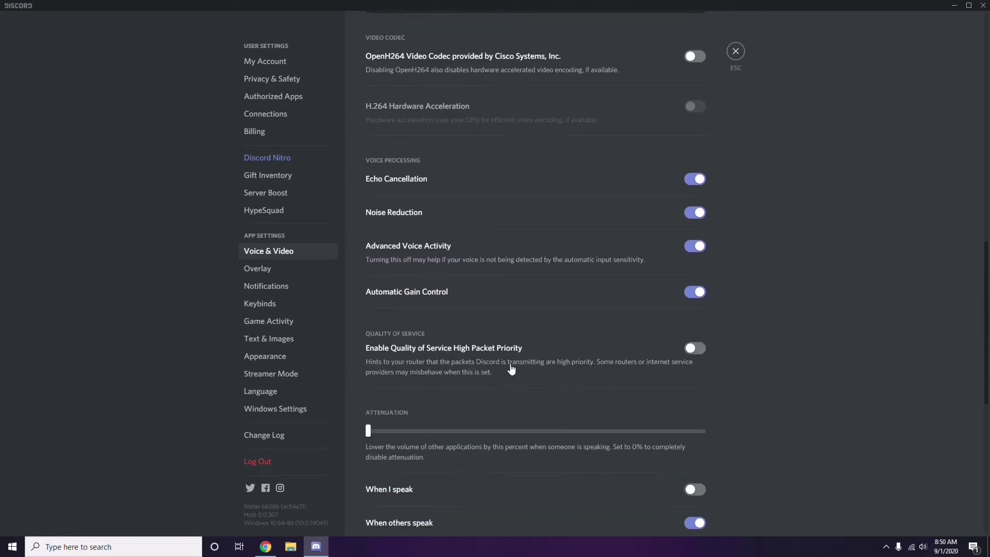
scroll(512, 369, up, 1)
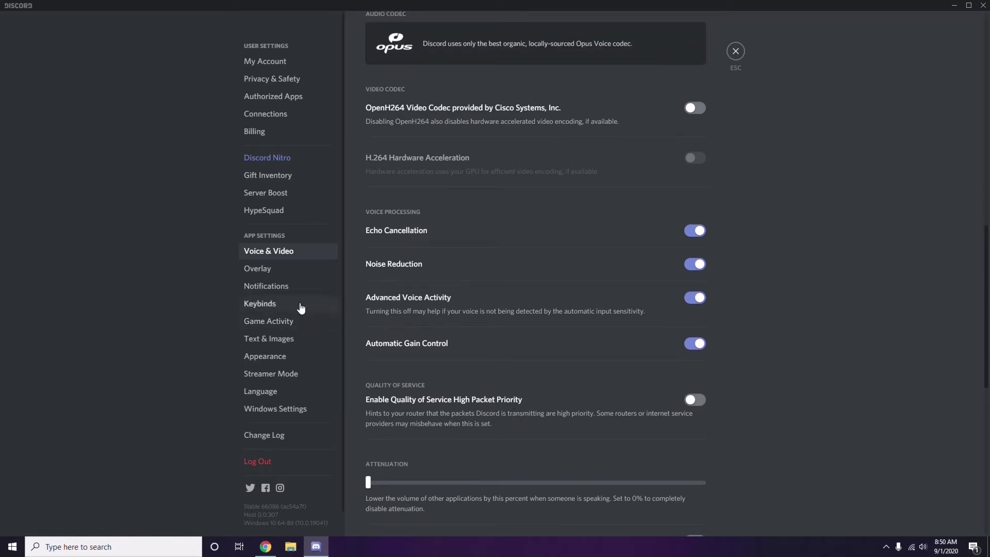
Step: Disable the in-game overlay in Discord's Overlay settings
click(259, 270)
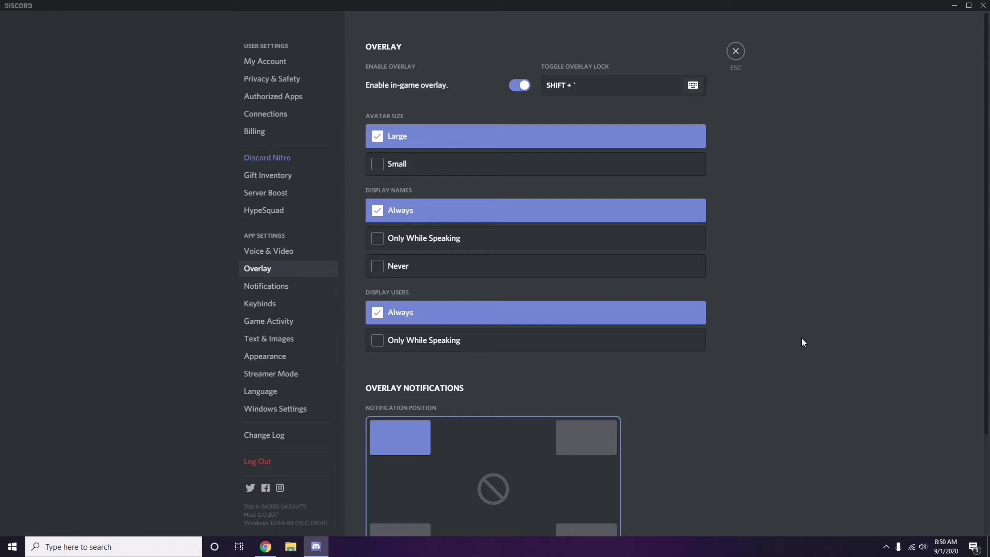
scroll(767, 275, down, 1)
scroll(767, 275, up, 1)
click(516, 88)
Step: Turn off Hardware Acceleration in Discord's Appearance settings, accept the relaunch, and minimize the Discord window
click(272, 360)
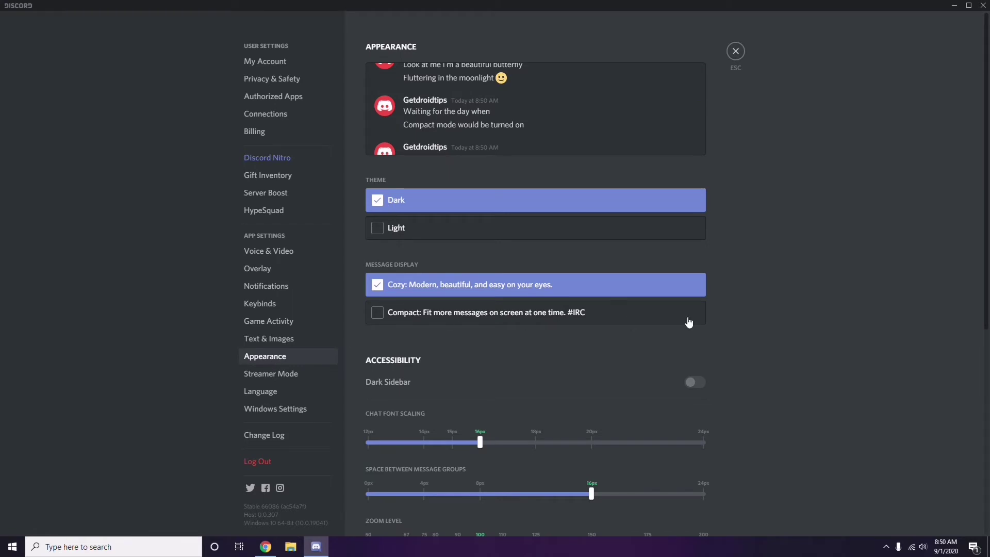
scroll(771, 298, down, 7)
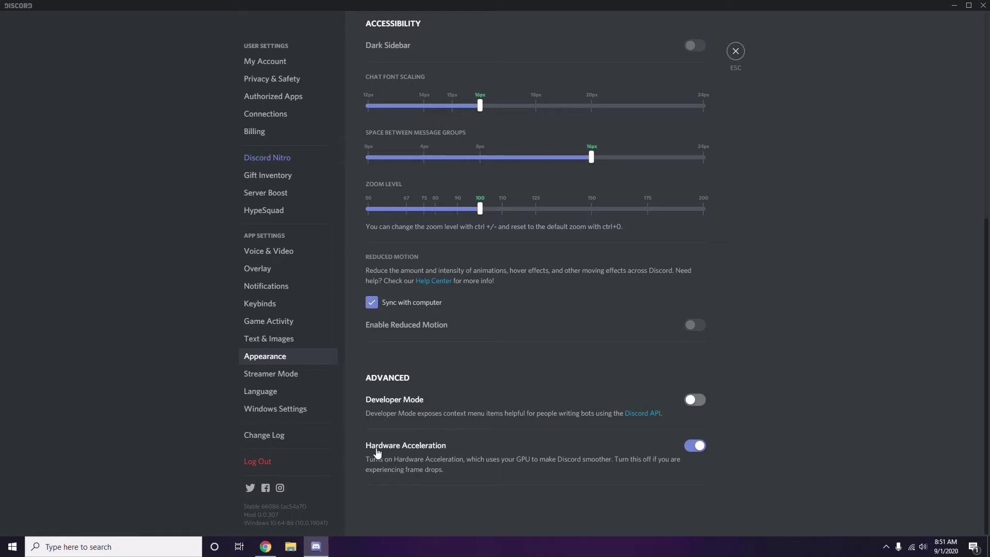
click(694, 445)
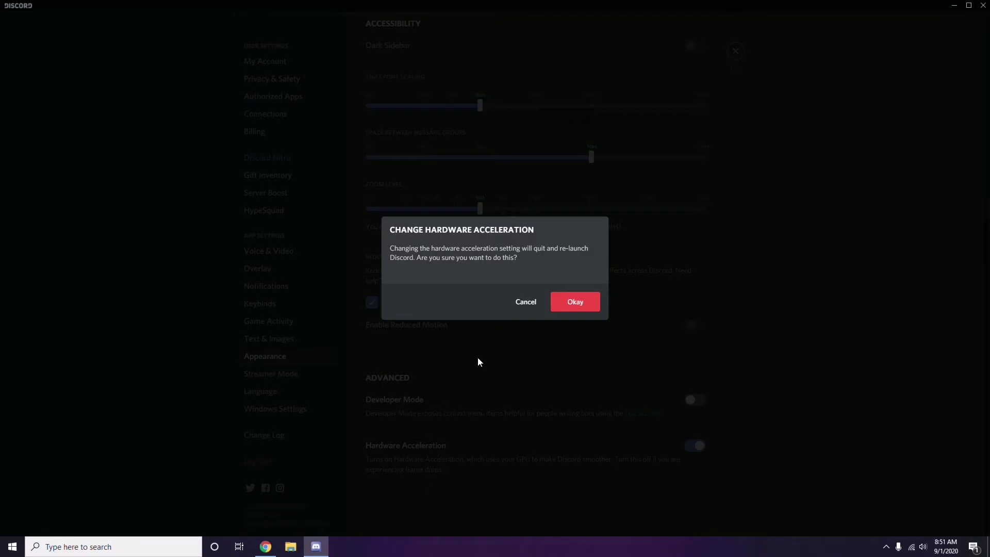
click(565, 306)
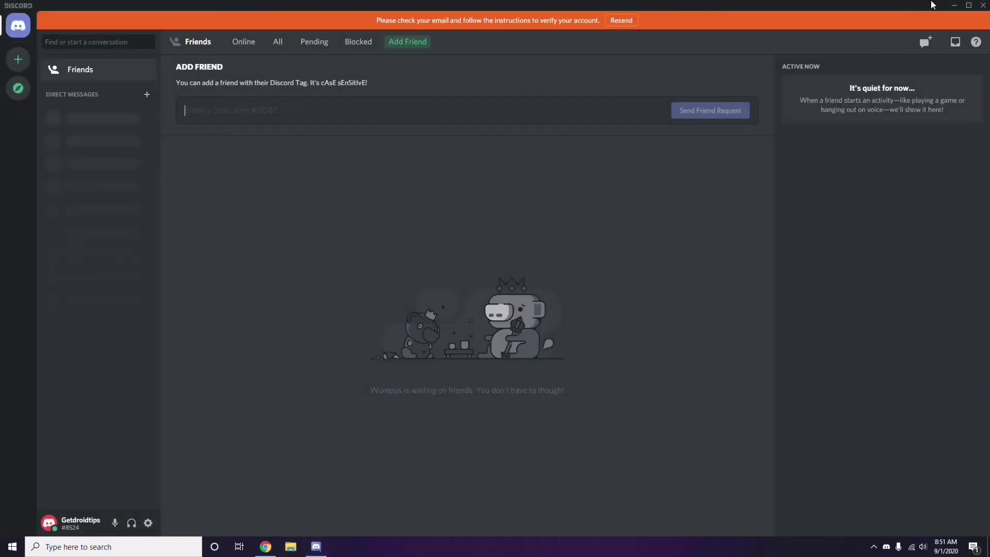
click(954, 6)
right_click(393, 132)
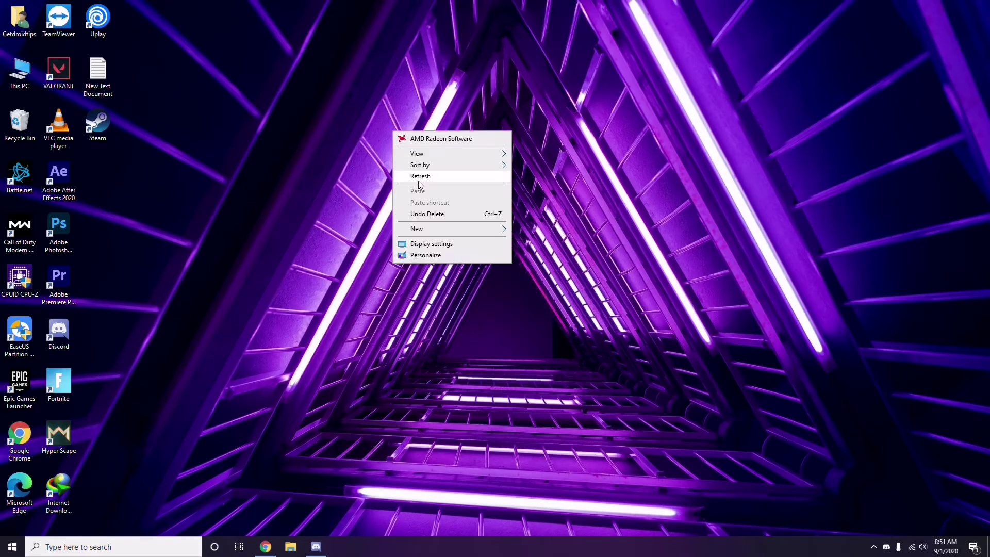
click(418, 180)
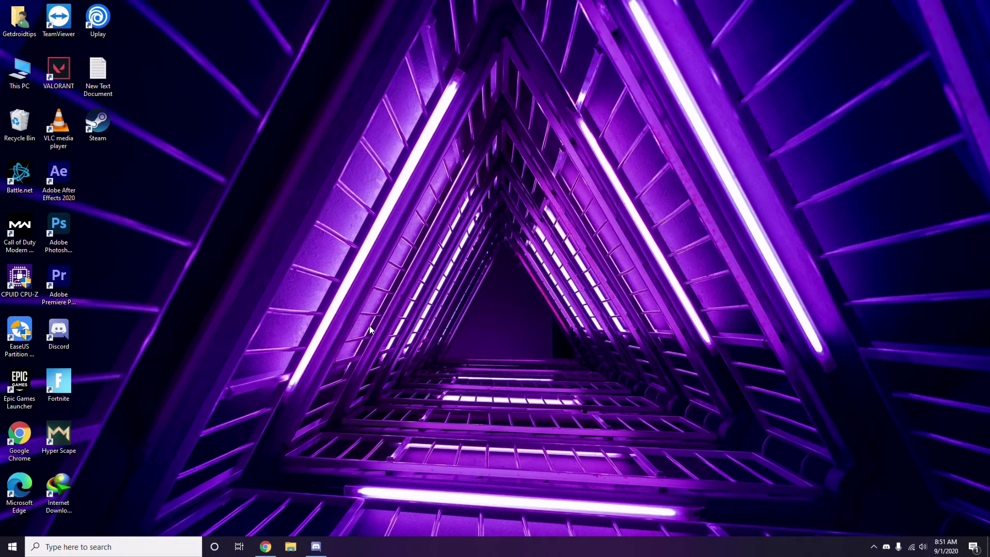
Step: Search Windows for the Windows Update settings, check the update status there, and close the window
click(80, 551)
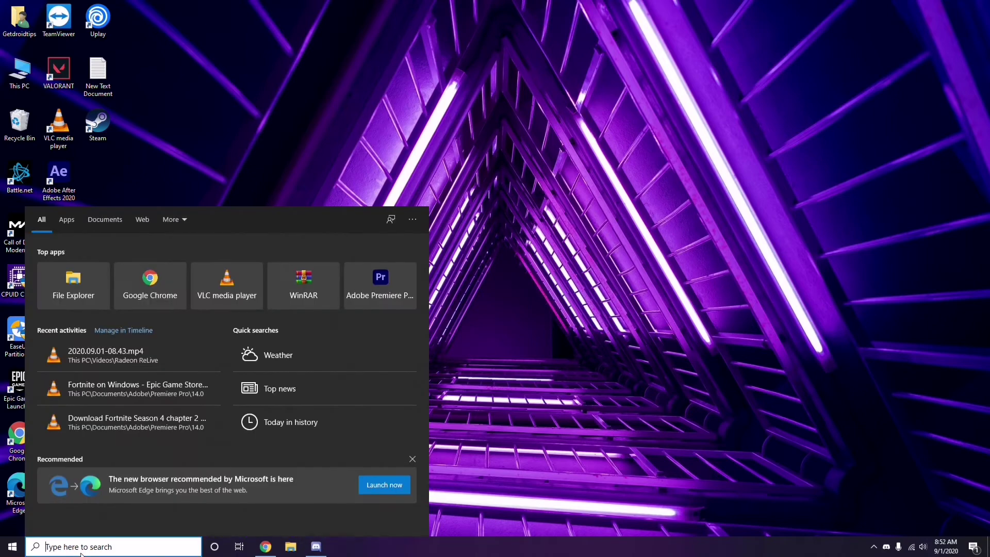
text(wind)
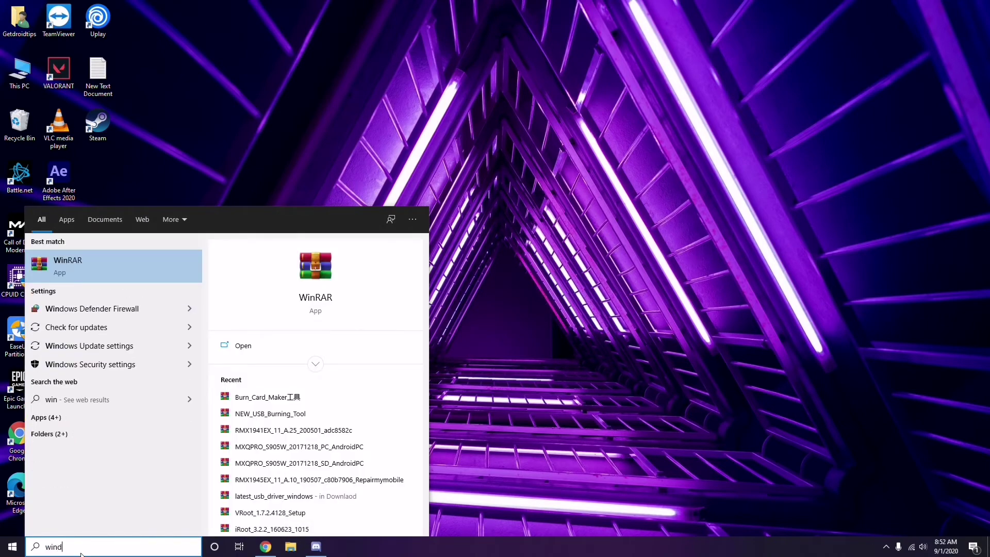
text(ows)
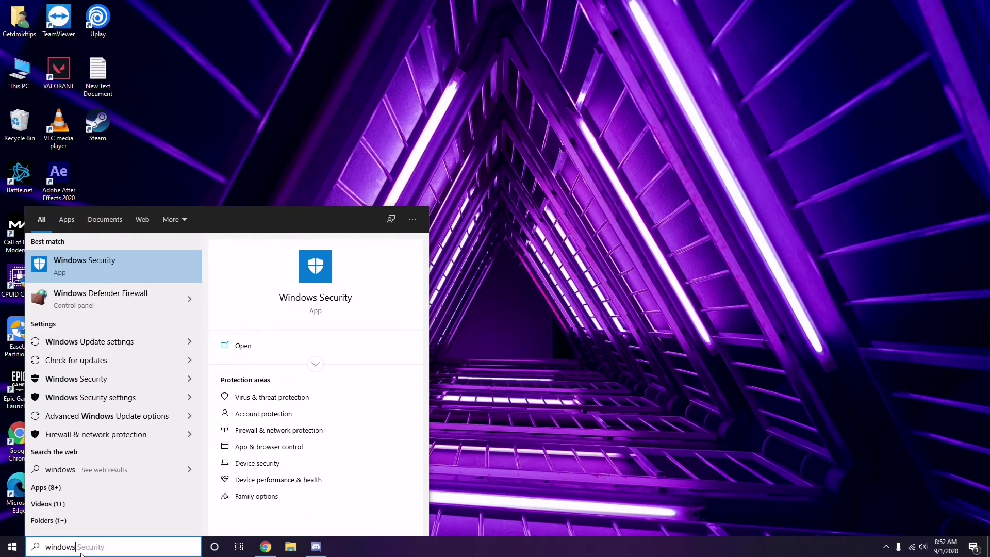
click(123, 341)
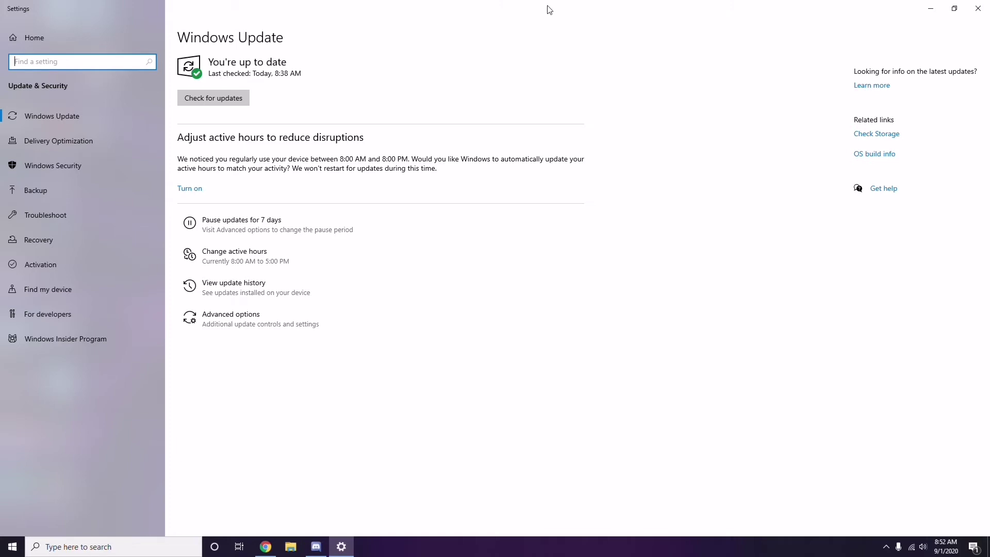
click(978, 8)
right_click(417, 89)
click(430, 134)
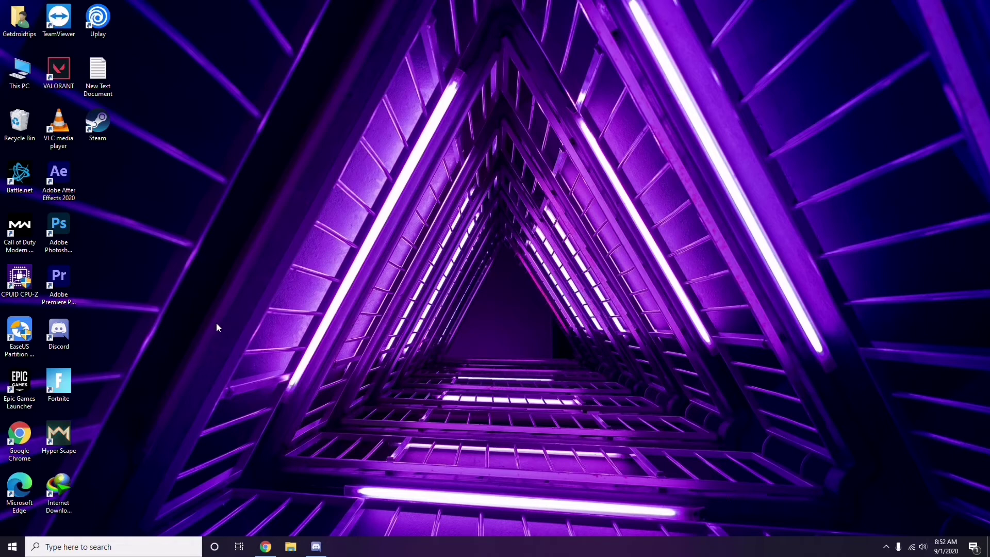
Step: Open Windows Settings and view the update history under Update & Security
click(58, 547)
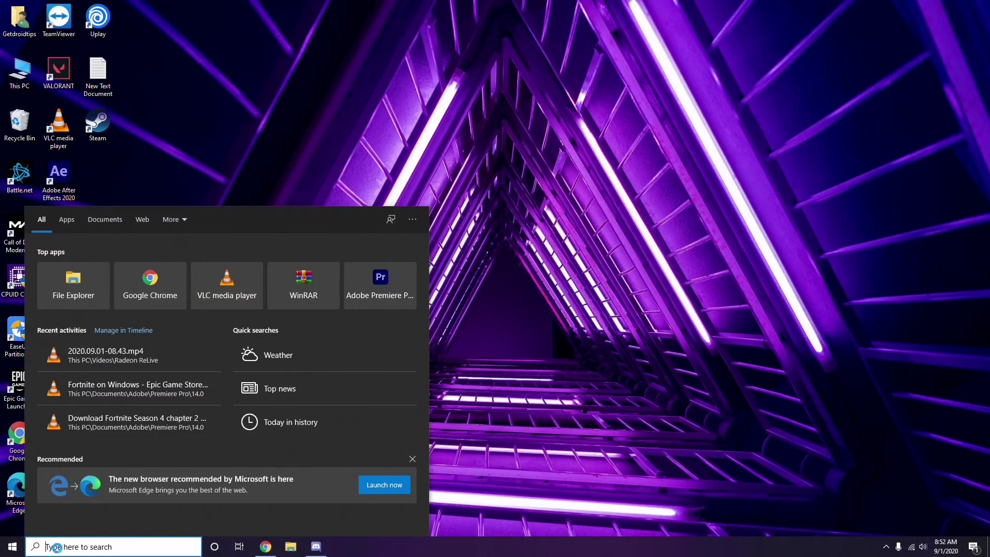
text(settin)
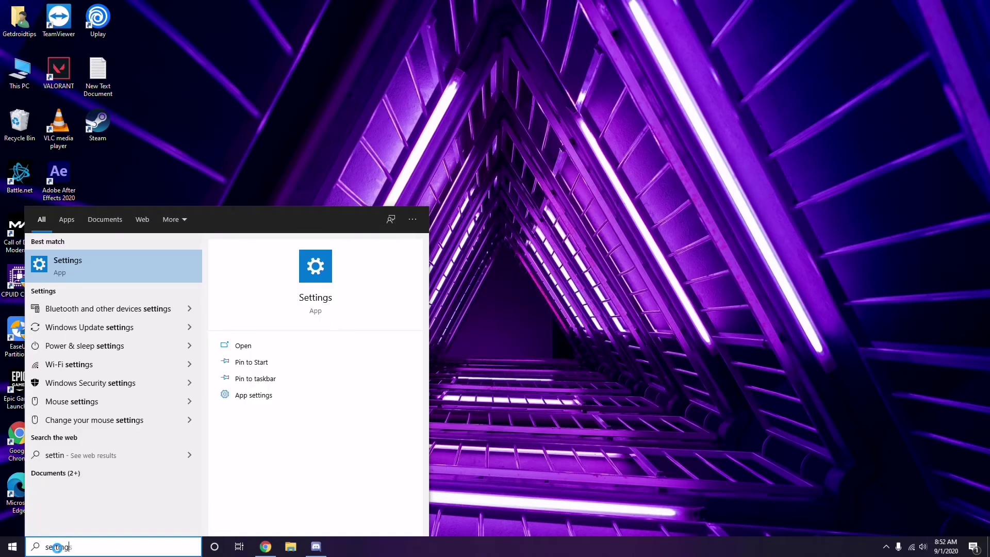
text(gs)
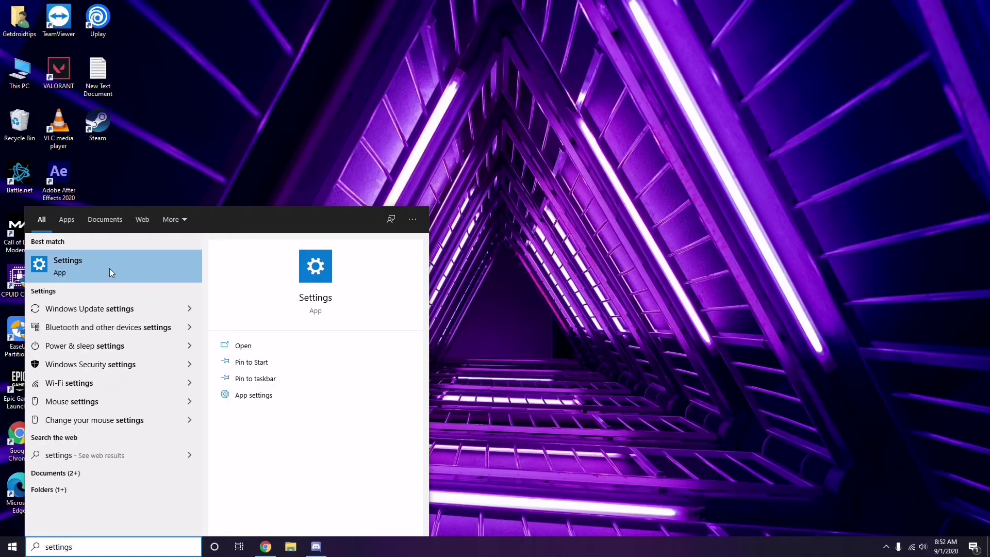
click(112, 272)
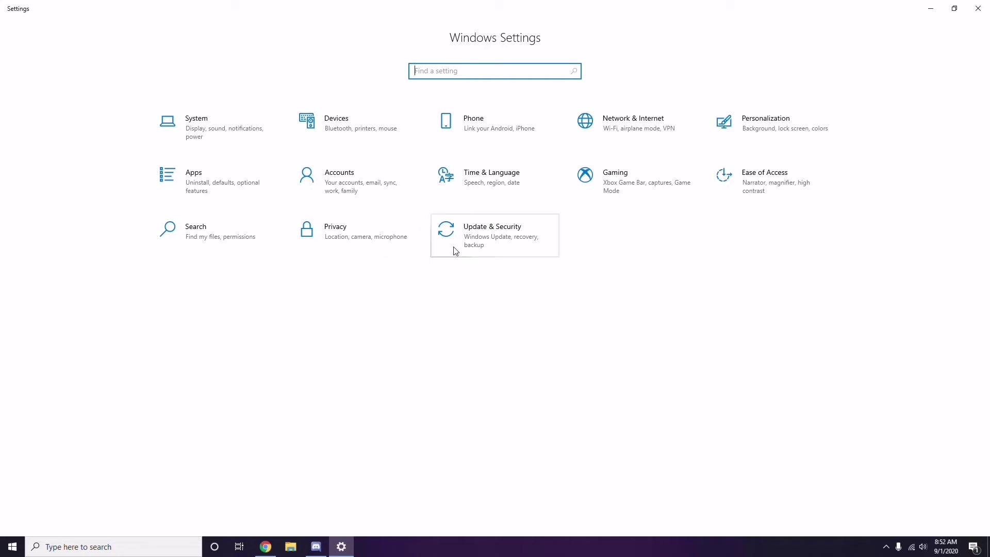
click(496, 246)
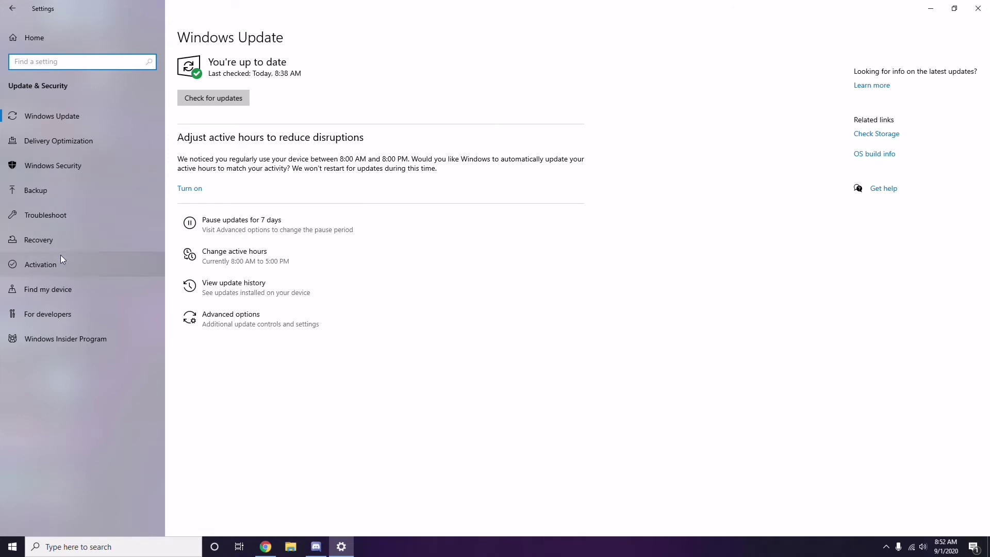
click(235, 289)
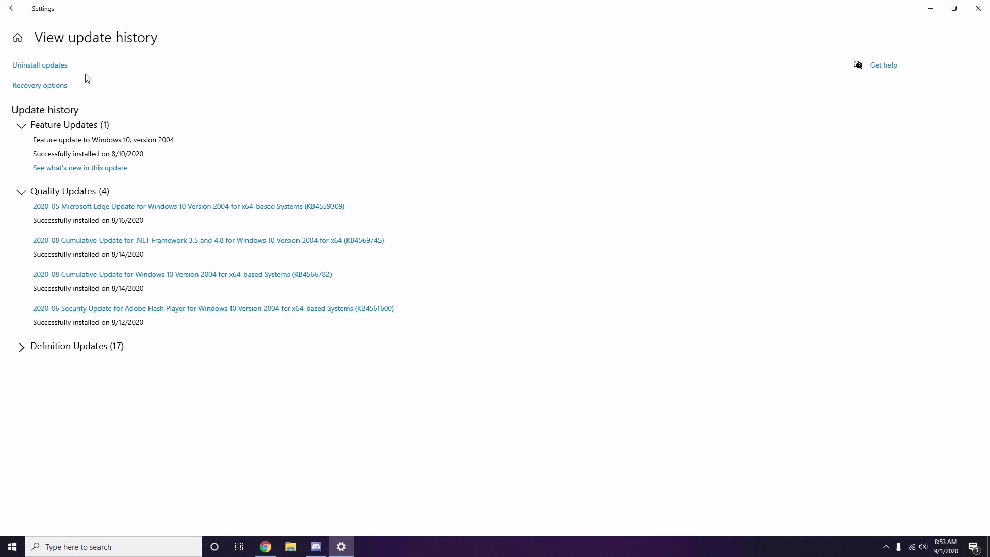
Step: Show the uninstall option for KB2565063 of Visual C++ 2010 x64 among the installed updates, dismiss it, and close the update and Settings windows
click(49, 68)
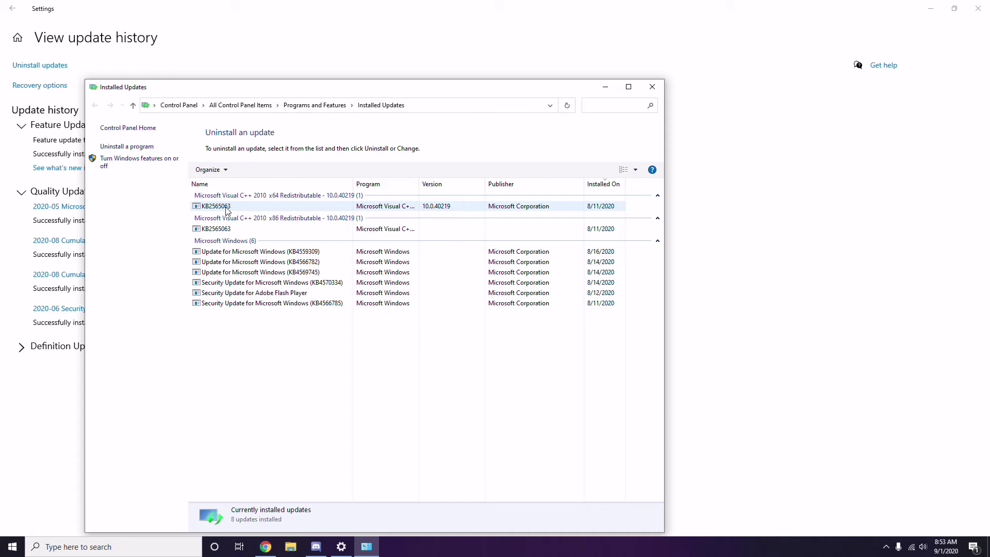
right_click(227, 210)
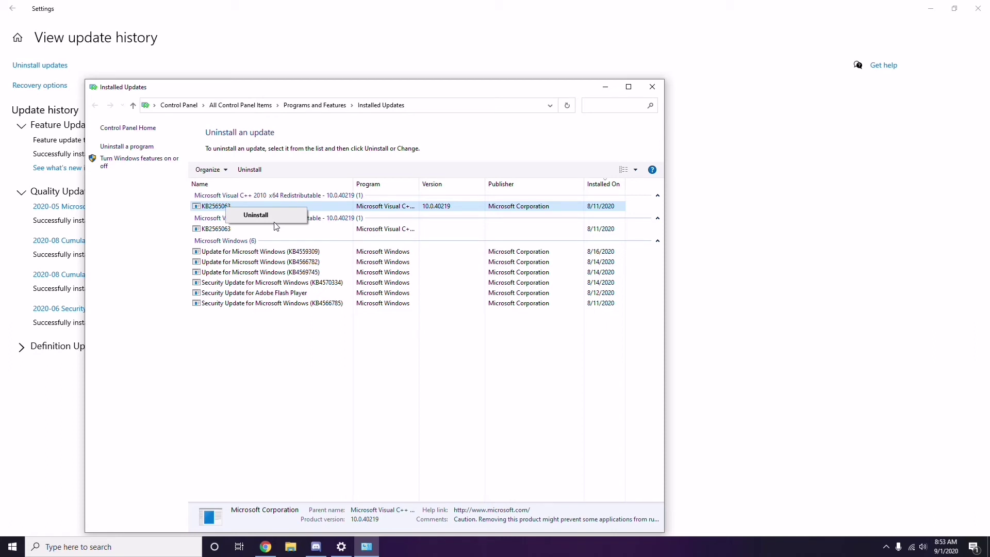
click(673, 198)
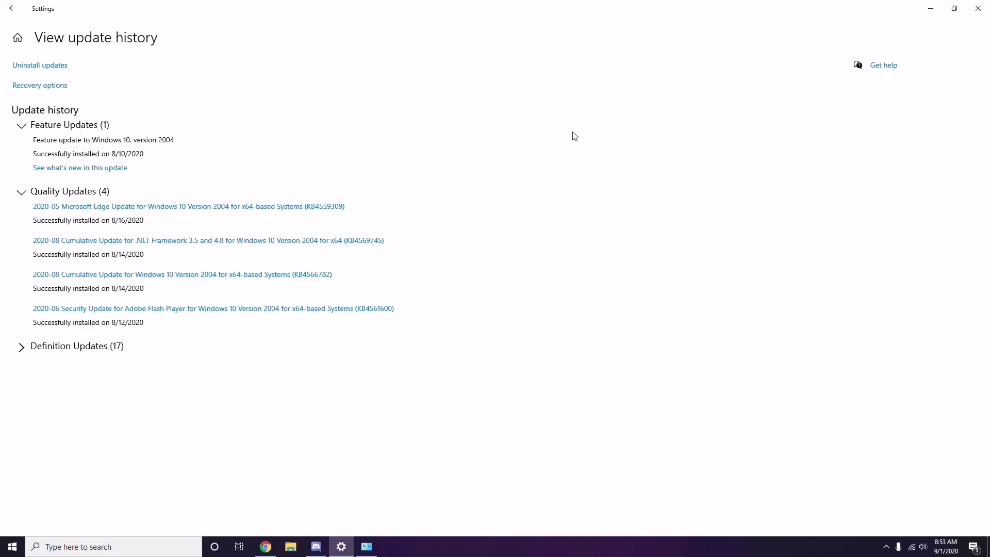
click(13, 9)
click(13, 9)
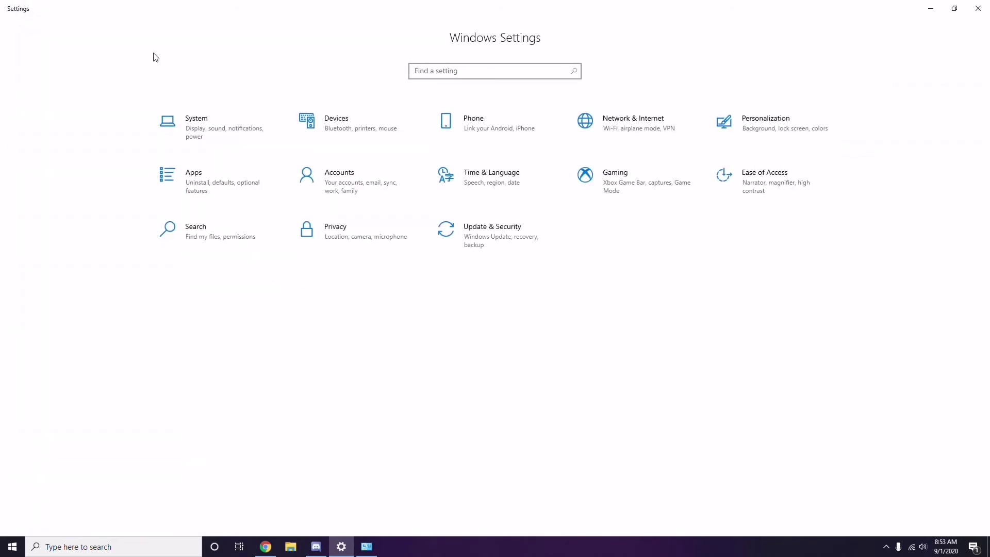
click(976, 9)
click(650, 91)
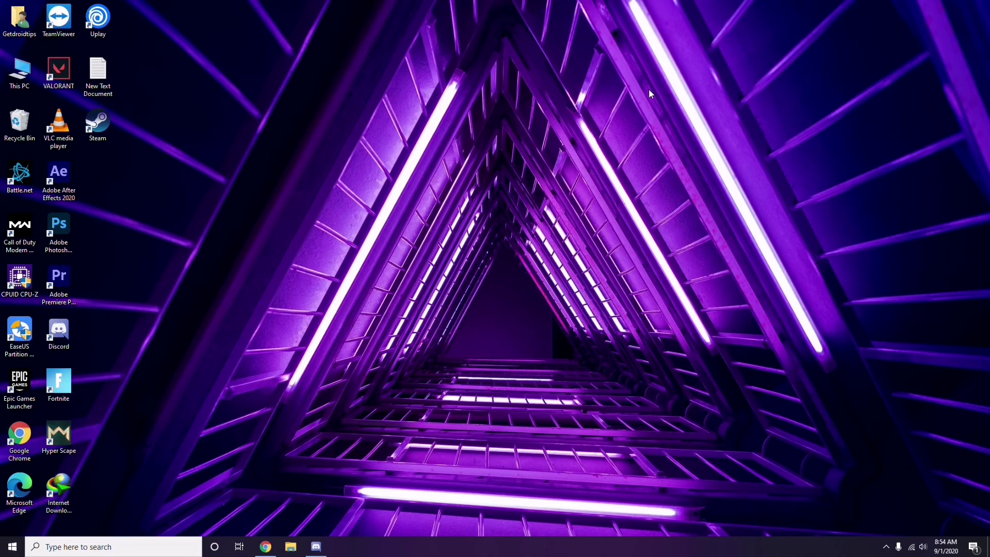
Step: Open the temporary files folder by running %temp%
key(super+r)
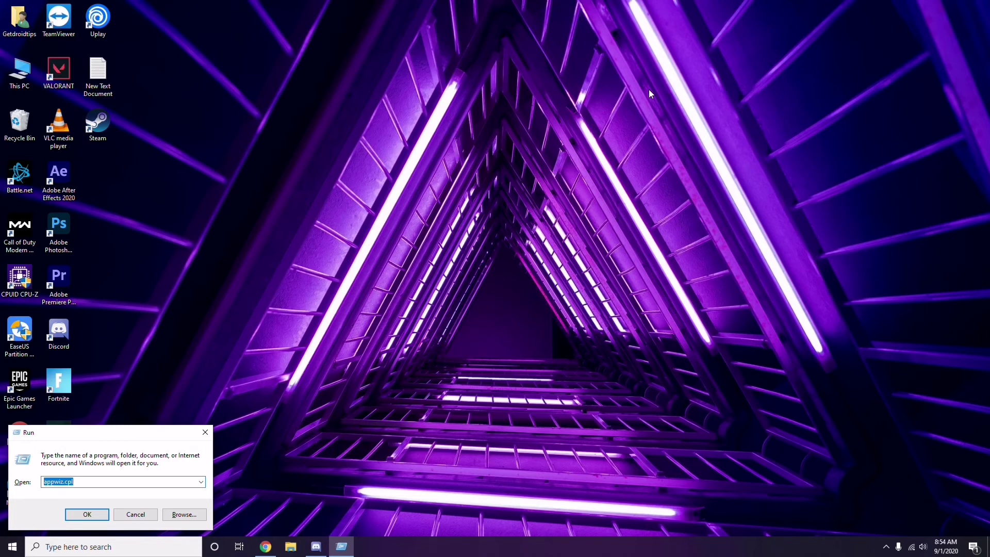
key(BackSpace)
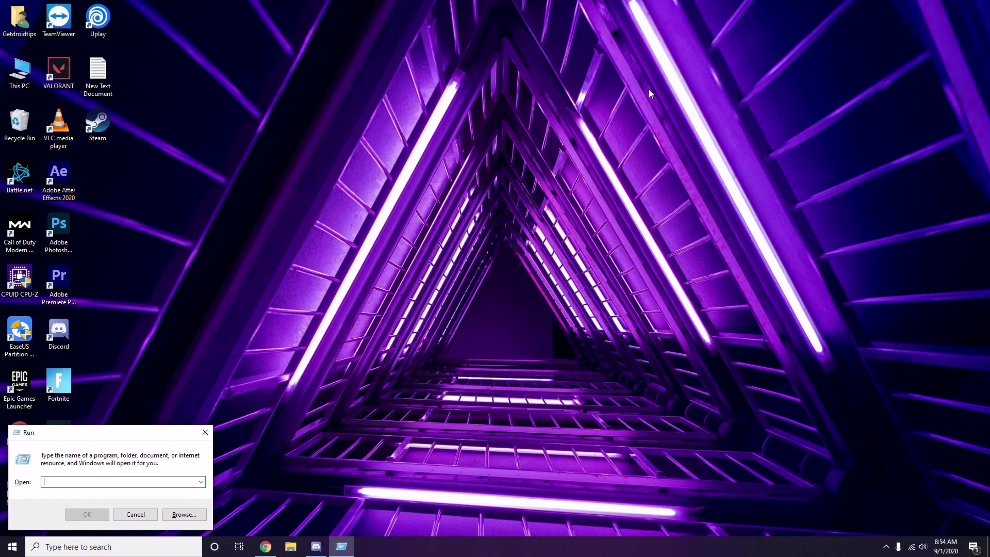
text(s)
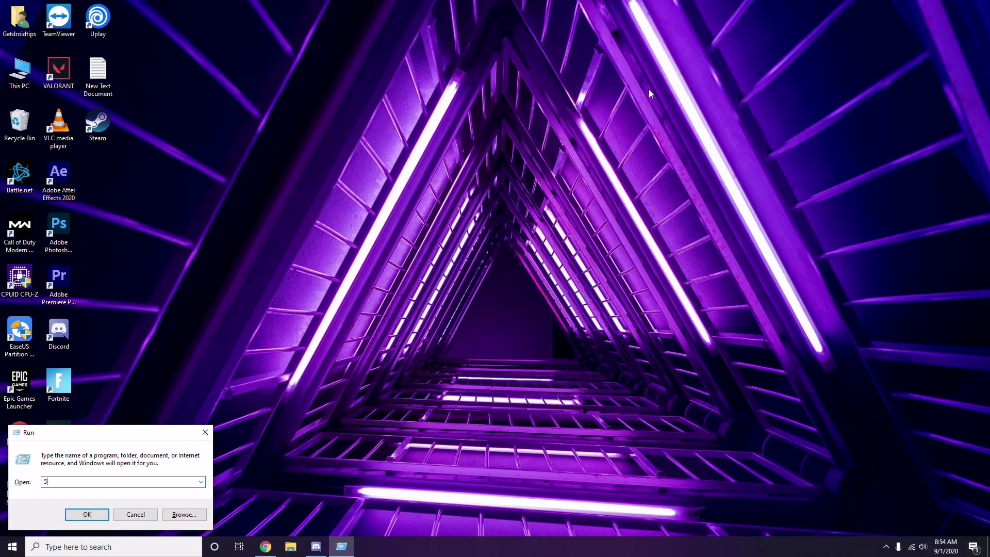
key(BackSpace)
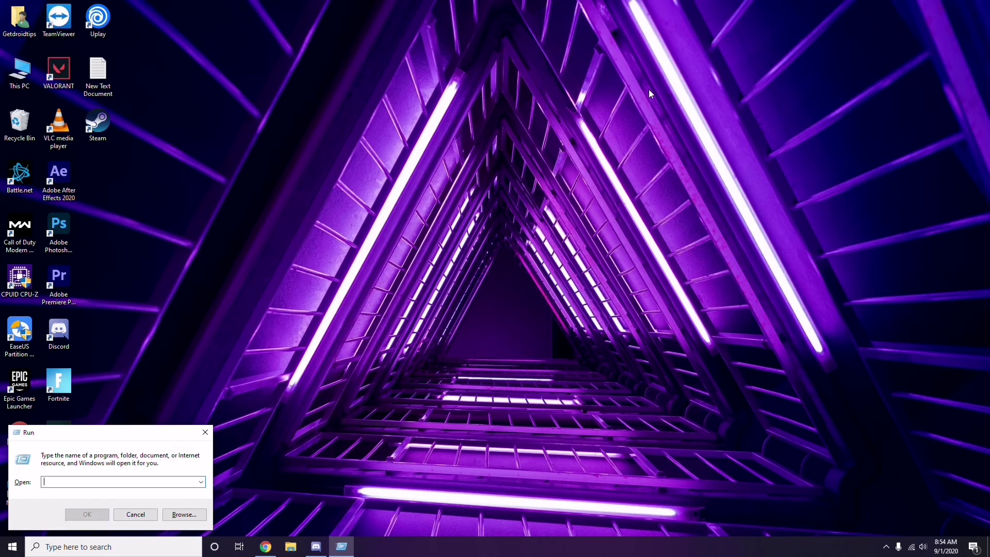
text(%te)
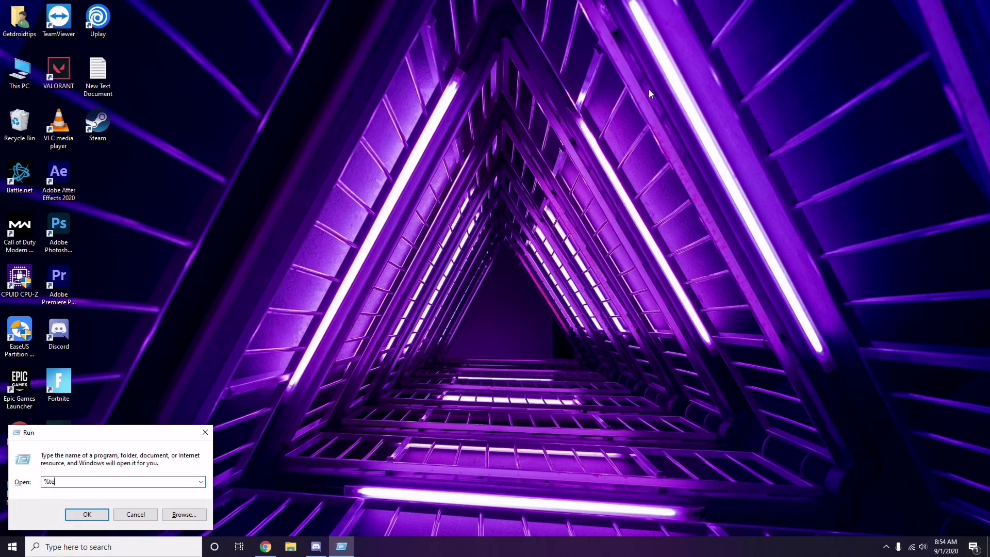
text(mp%)
click(88, 517)
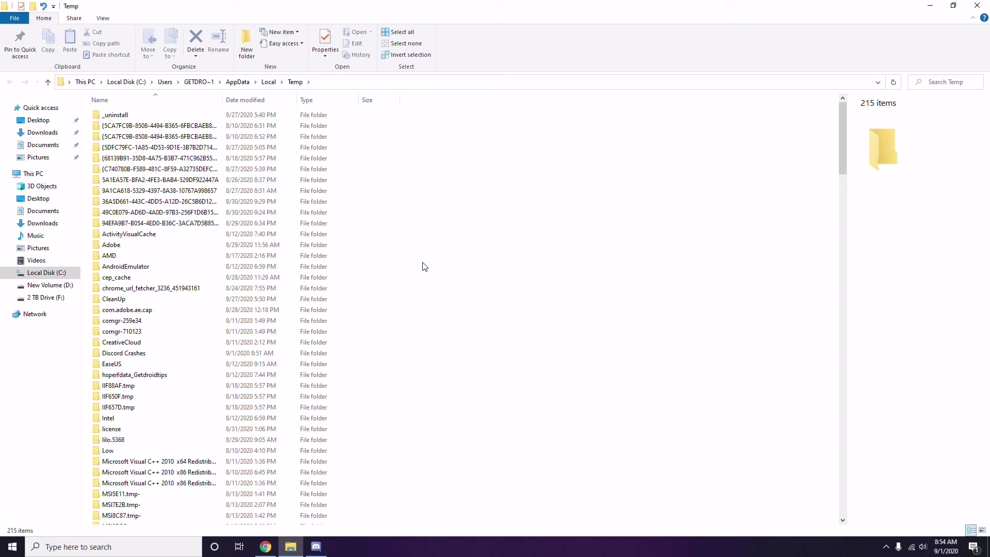
Step: Select all items in the Temp folder, clear the selection, and close the folder window
key(ctrl+a)
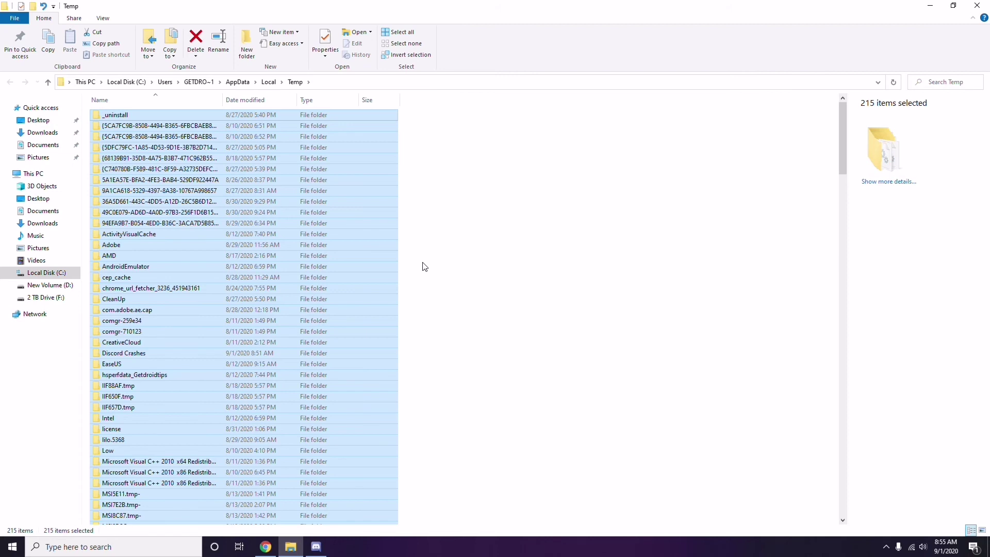
click(477, 260)
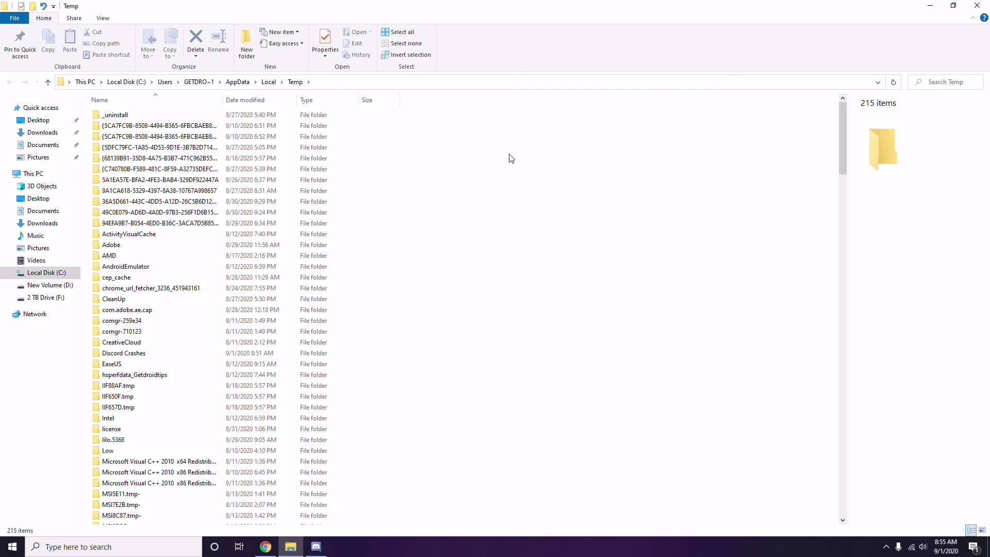
click(977, 5)
right_click(379, 150)
click(411, 198)
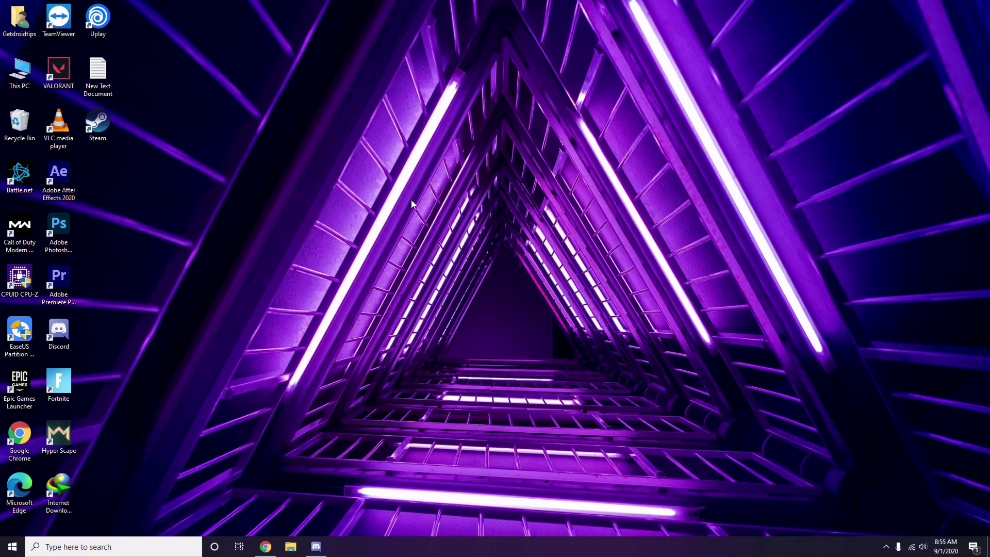
Step: Open the AMD Radeon software, check the driver version and available update, and close it
click(886, 546)
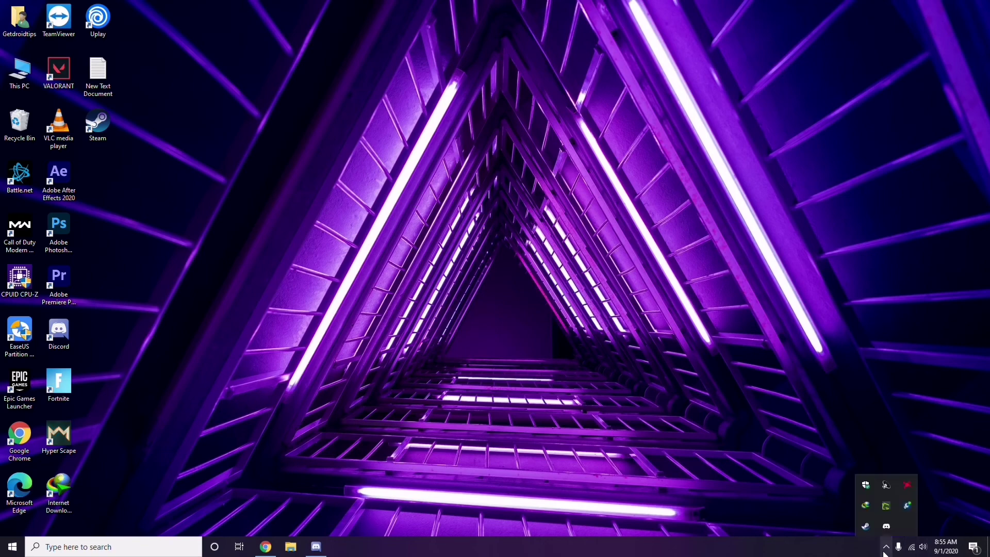
click(905, 482)
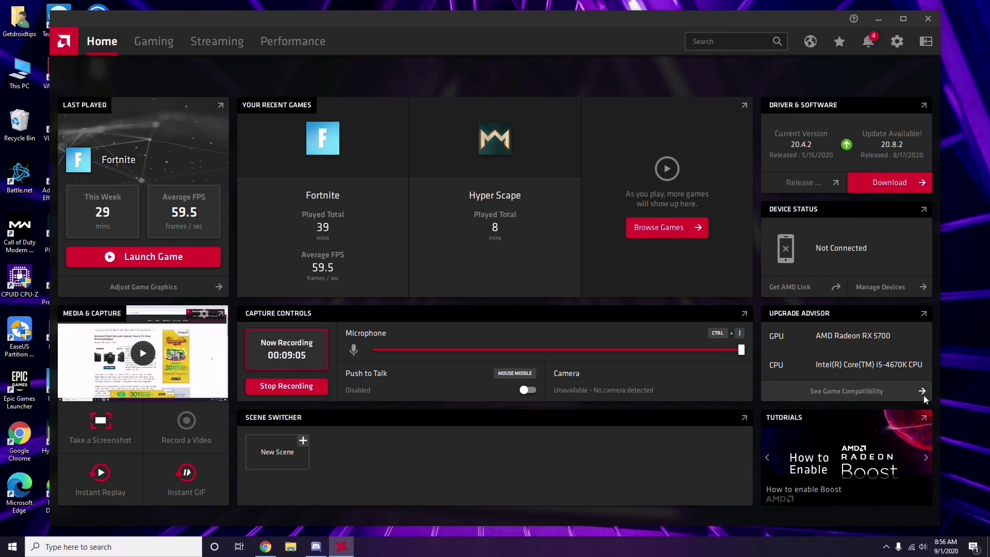
click(931, 21)
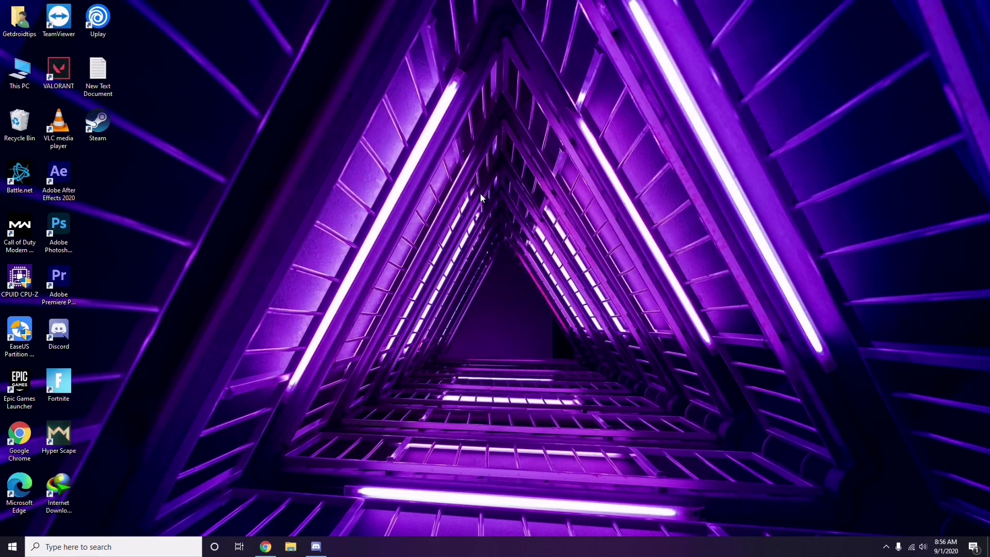
click(13, 546)
click(445, 382)
right_click(272, 237)
click(302, 282)
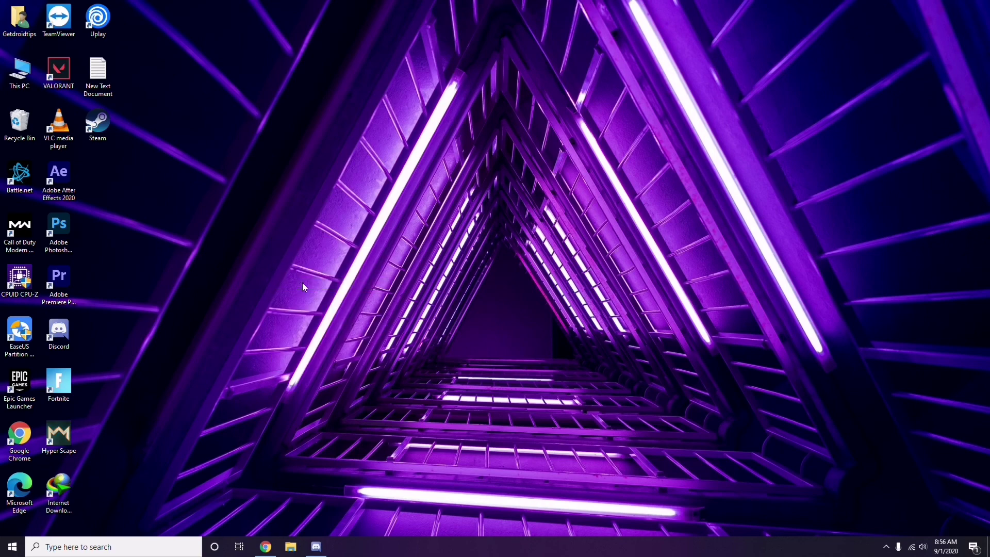